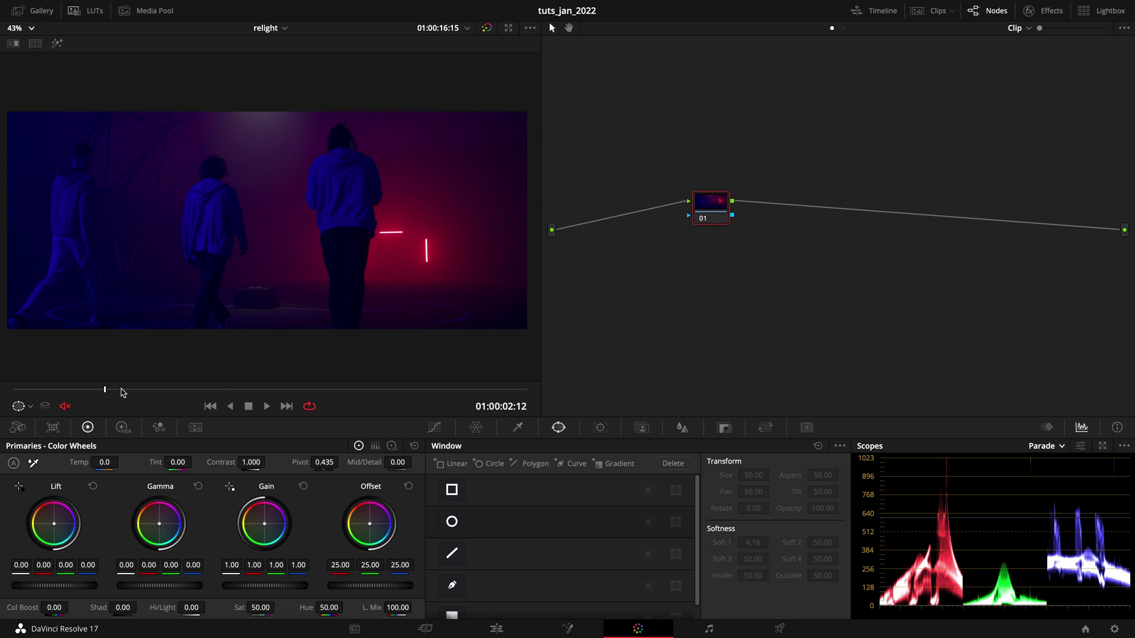
Step: Scrub the playhead to 01:00:05:23, where all four people are visible
{"action": "left_click_drag", "start_coordinate": [123, 392], "coordinate": [230, 390]}
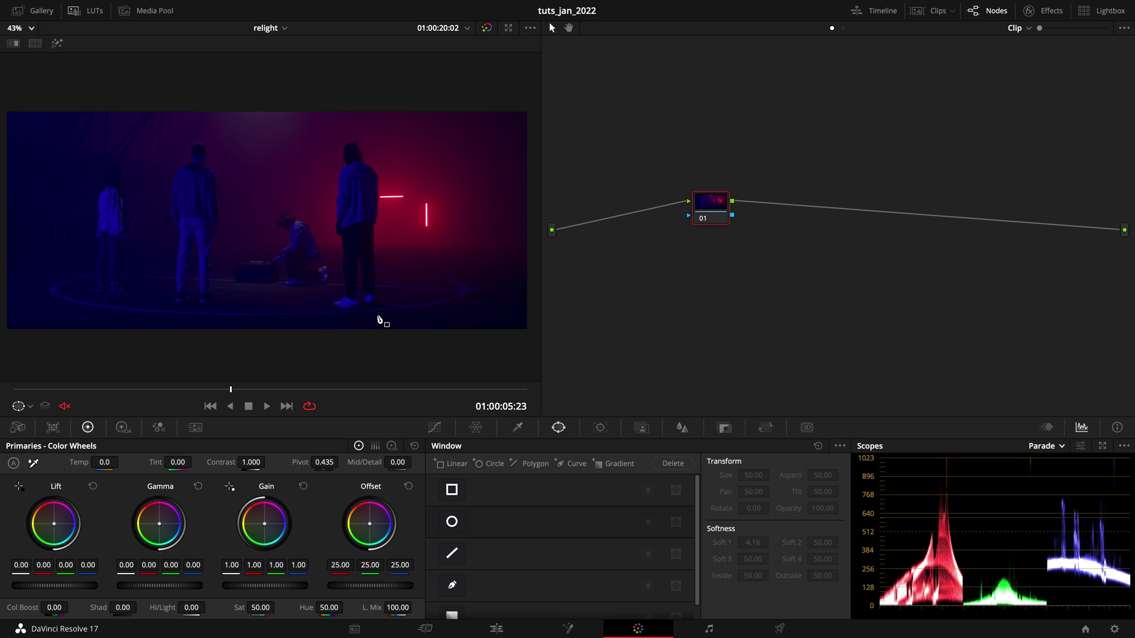
Step: Reposition node 01, add two serial nodes after it with Alt+S, and label node 01 Base
{"action": "left_click_drag", "start_coordinate": [721, 204], "coordinate": [689, 229]}
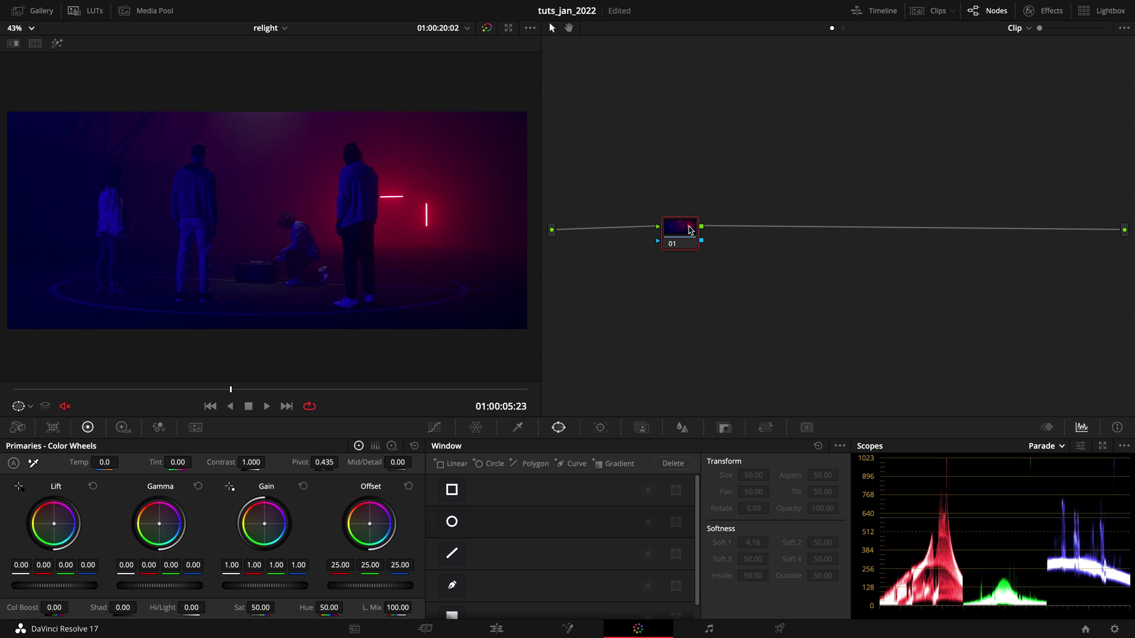
{"action": "key", "text": "alt+s"}
{"action": "key", "text": "alt+s"}
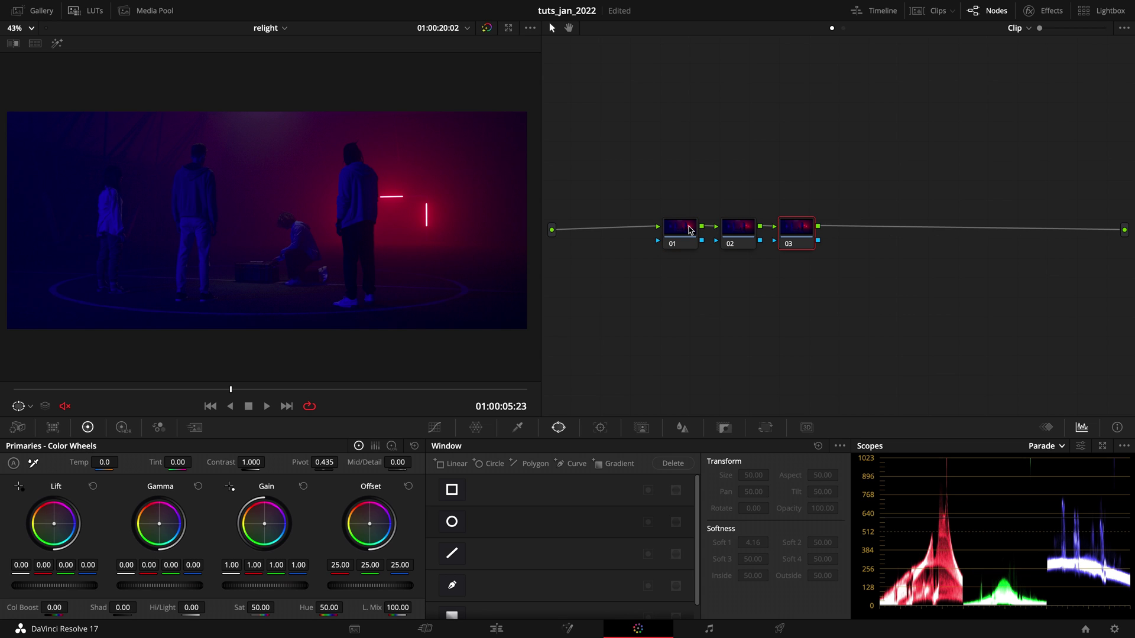
{"action": "left_click", "coordinate": [689, 229]}
{"action": "right_click", "coordinate": [689, 230]}
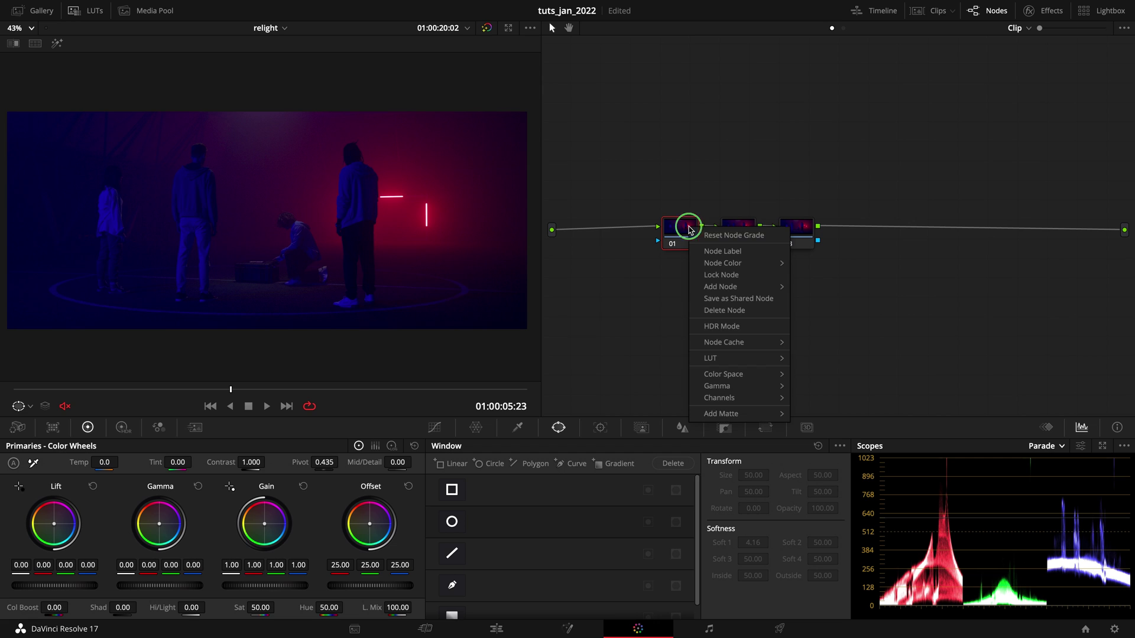
{"action": "left_click", "coordinate": [705, 254]}
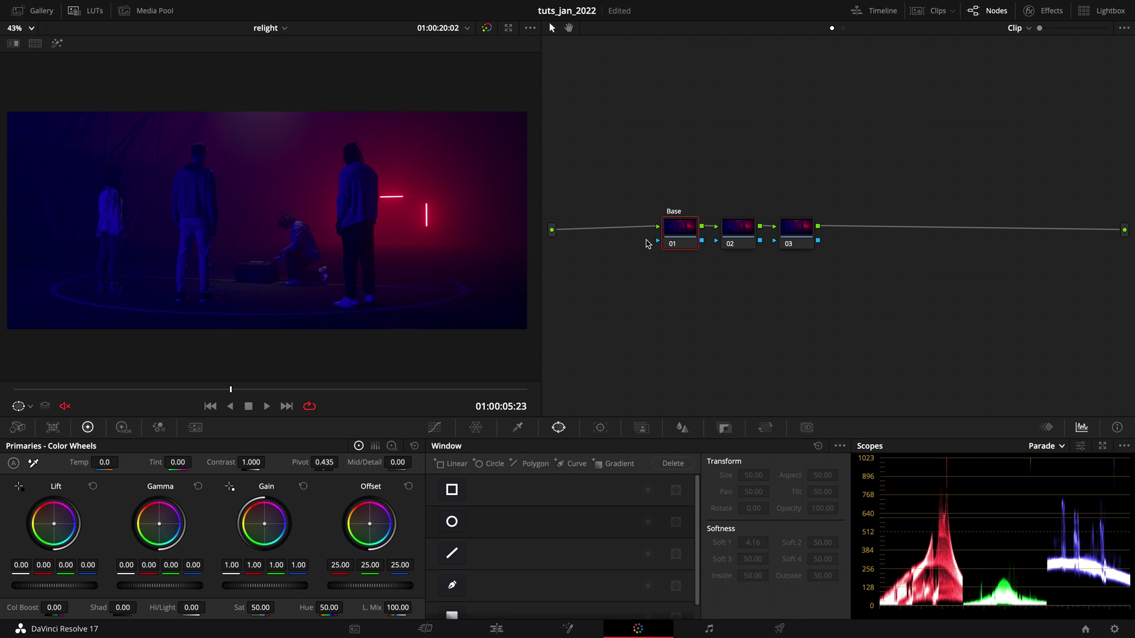
Step: Label node 02 Warper
{"action": "left_click", "coordinate": [737, 226]}
{"action": "left_click", "coordinate": [475, 427]}
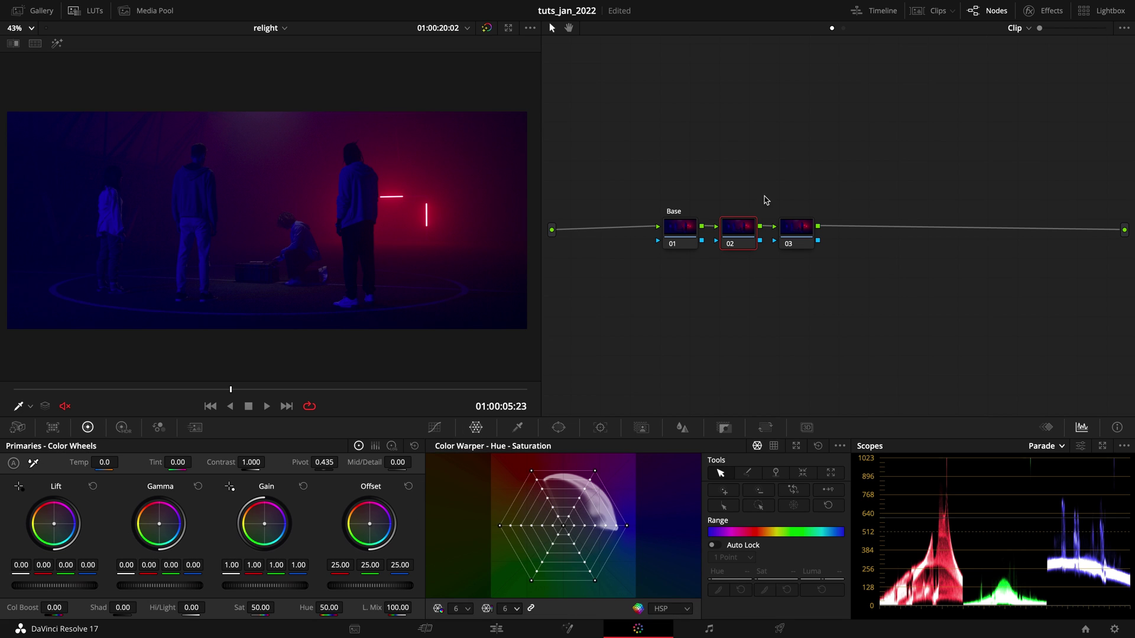
{"action": "right_click", "coordinate": [738, 227]}
{"action": "left_click", "coordinate": [761, 256]}
{"action": "key", "text": "Return"}
Step: Label node 03 DB
{"action": "left_click", "coordinate": [792, 236]}
{"action": "right_click", "coordinate": [795, 237]}
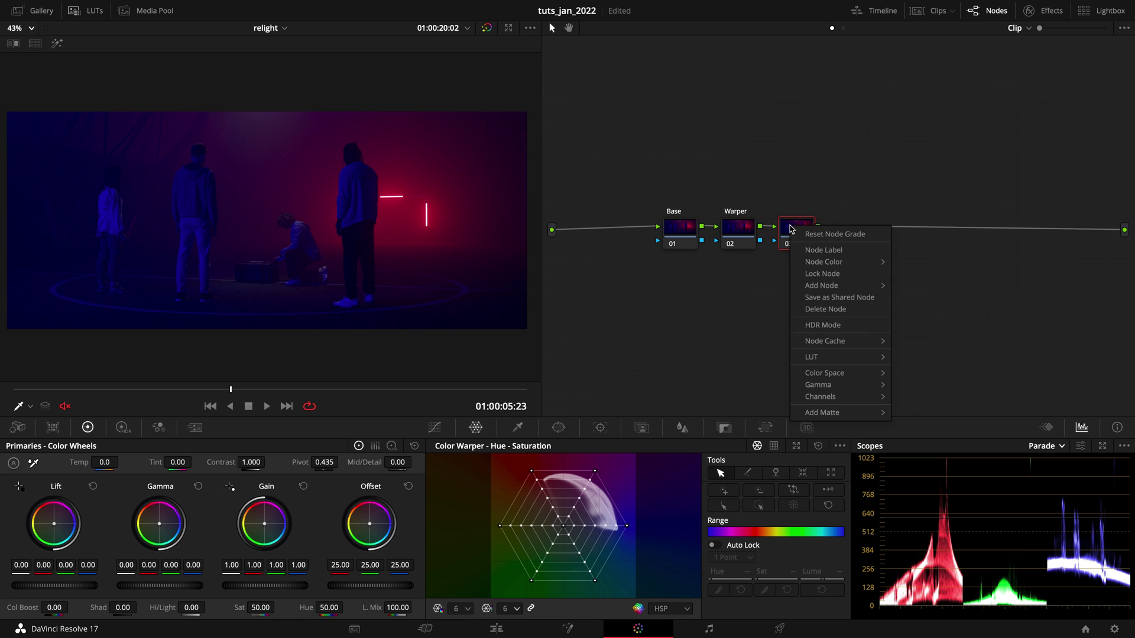
{"action": "left_click", "coordinate": [811, 256]}
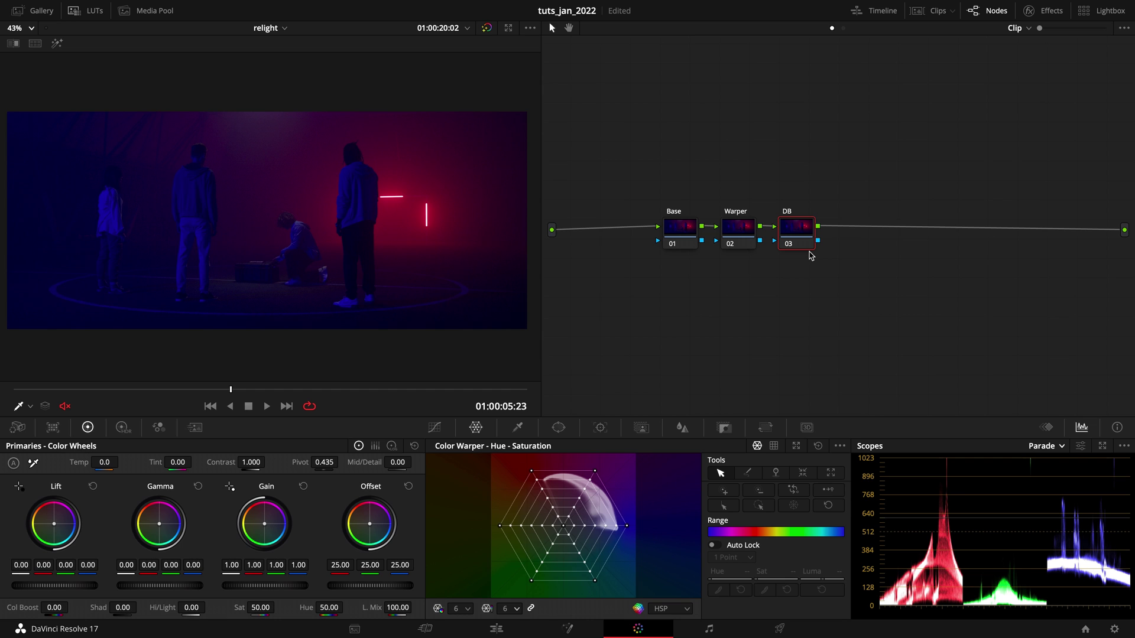
{"action": "left_click", "coordinate": [560, 431]}
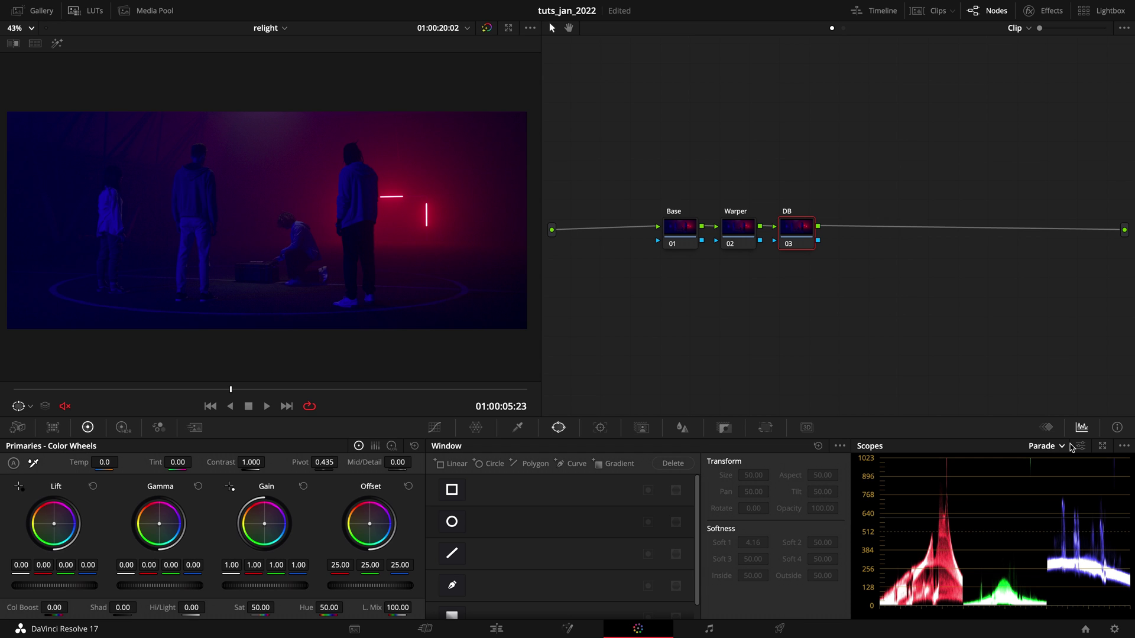
Step: On the vectorscope, shift the Base node's Offset toward red and raise its level, then return to Parade
{"action": "left_click", "coordinate": [1047, 446]}
{"action": "left_click", "coordinate": [1064, 489]}
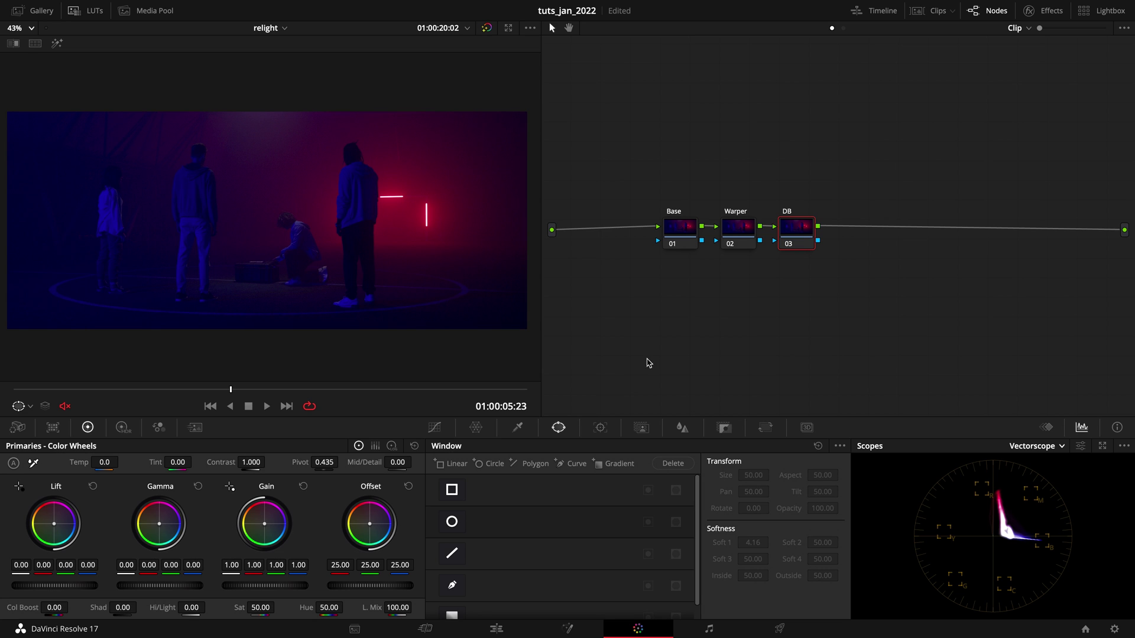
{"action": "left_click", "coordinate": [689, 232]}
{"action": "mouse_move", "coordinate": [369, 528]}
{"action": "left_mouse_down"}
{"action": "mouse_move", "coordinate": [292, 547]}
{"action": "mouse_move", "coordinate": [288, 536]}
{"action": "mouse_move", "coordinate": [289, 549]}
{"action": "left_mouse_up"}
{"action": "mouse_move", "coordinate": [342, 591]}
{"action": "left_mouse_down"}
{"action": "mouse_move", "coordinate": [443, 588]}
{"action": "mouse_move", "coordinate": [365, 588]}
{"action": "left_mouse_up"}
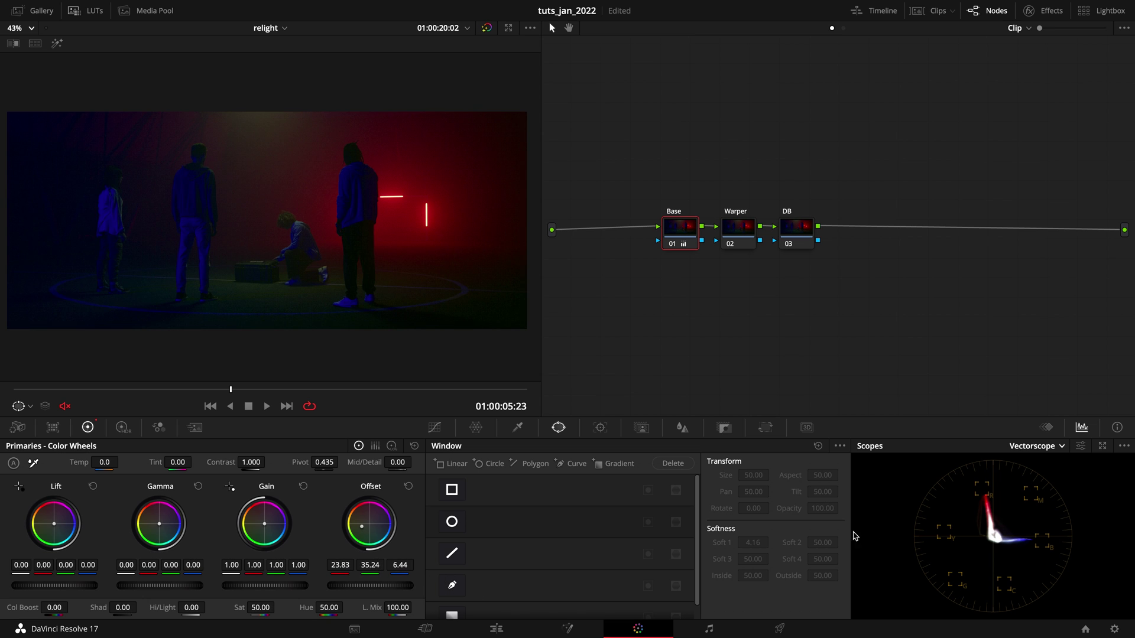
{"action": "left_click", "coordinate": [1040, 451]}
{"action": "left_click", "coordinate": [1042, 465]}
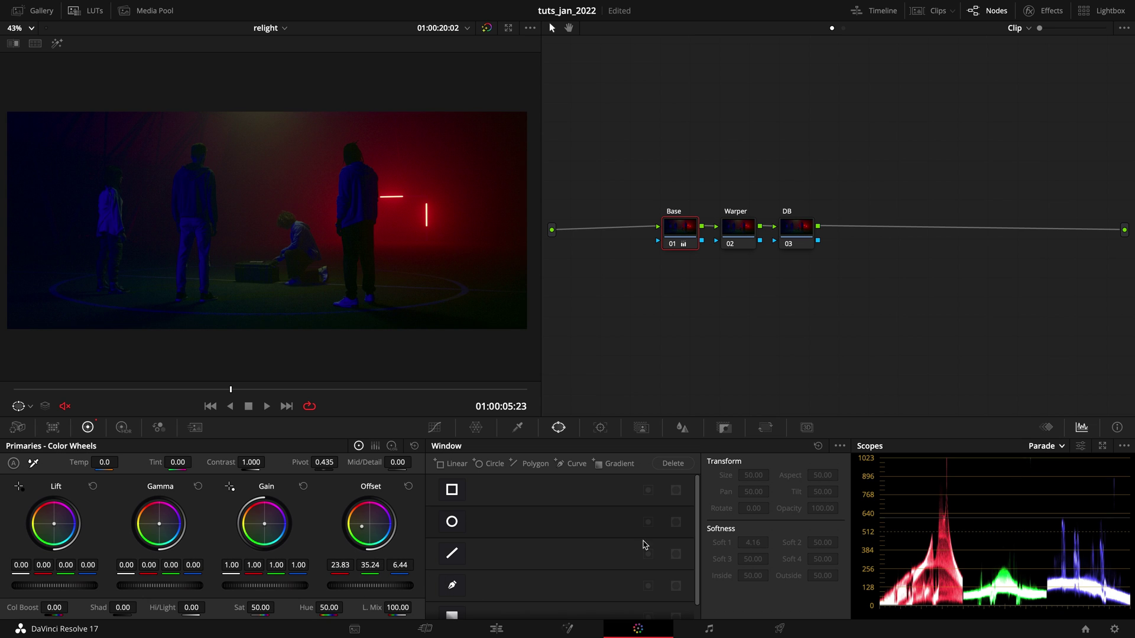
Step: Lift the Base offset slightly, then pop out the Warper node's Color Warper with a 6-point grid
{"action": "left_click_drag", "start_coordinate": [353, 587], "coordinate": [414, 588]}
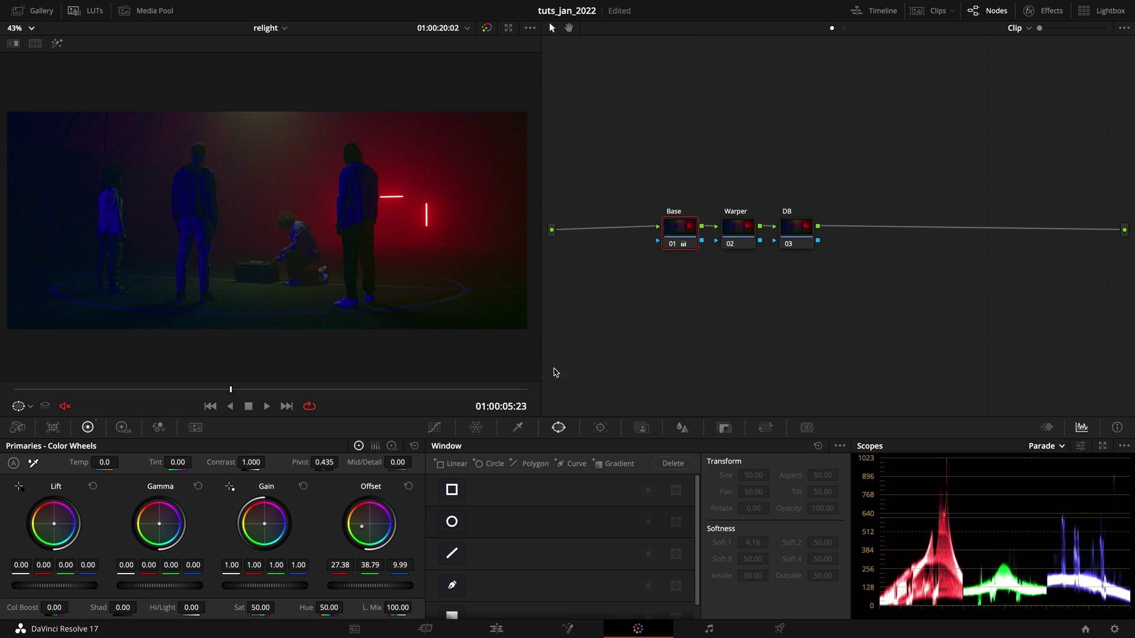
{"action": "left_click", "coordinate": [739, 232]}
{"action": "left_click", "coordinate": [476, 428]}
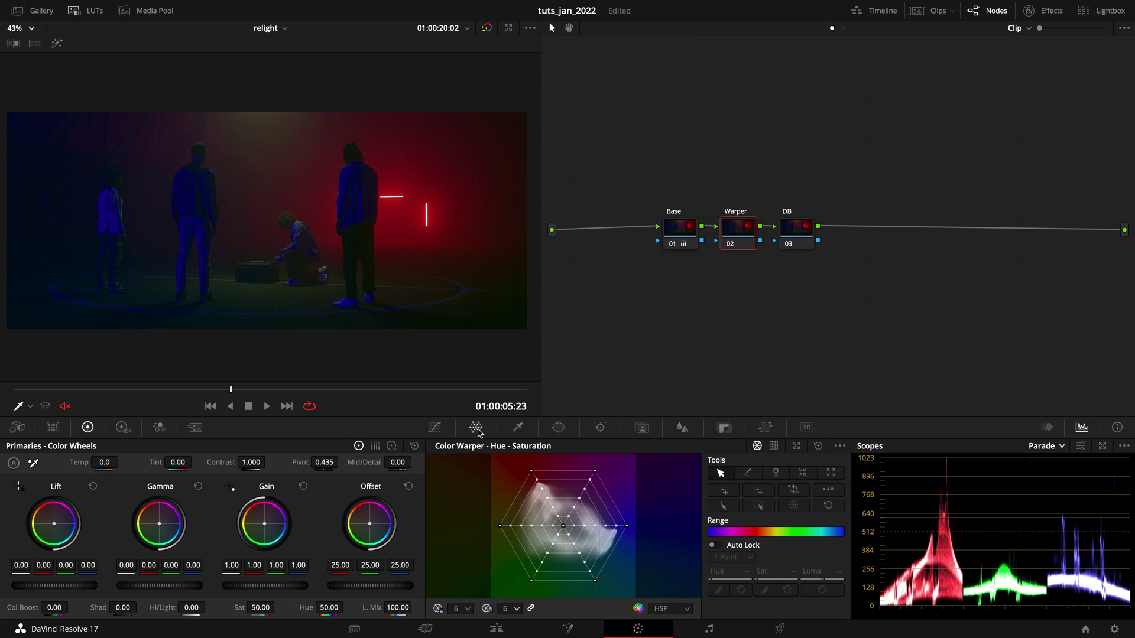
{"action": "left_click", "coordinate": [796, 446]}
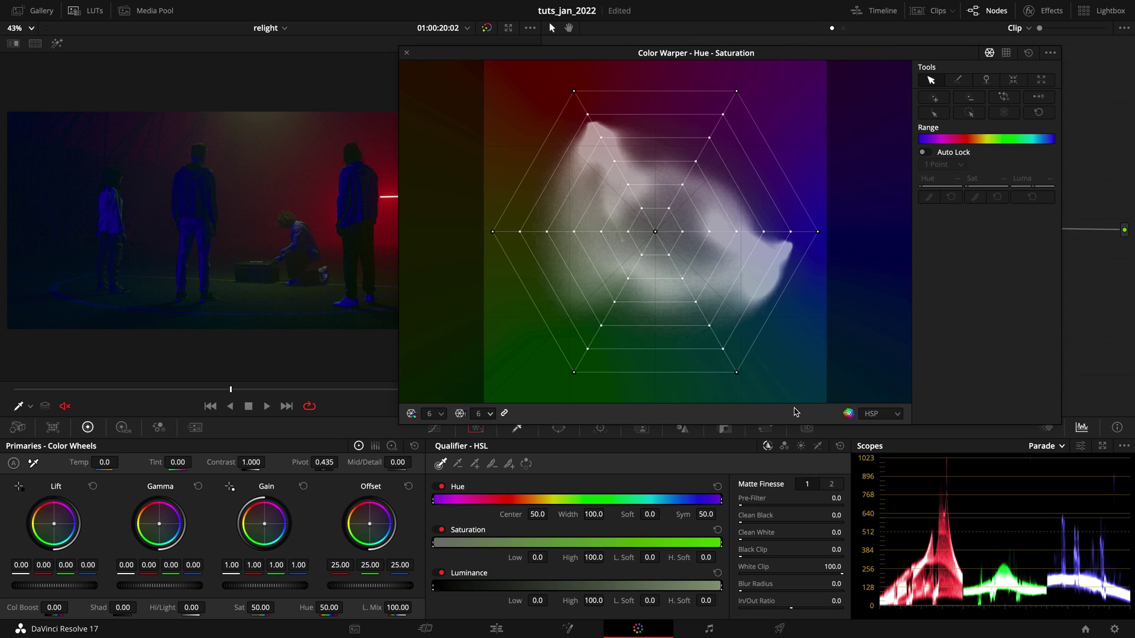
{"action": "left_click_drag", "start_coordinate": [578, 53], "coordinate": [607, 53]}
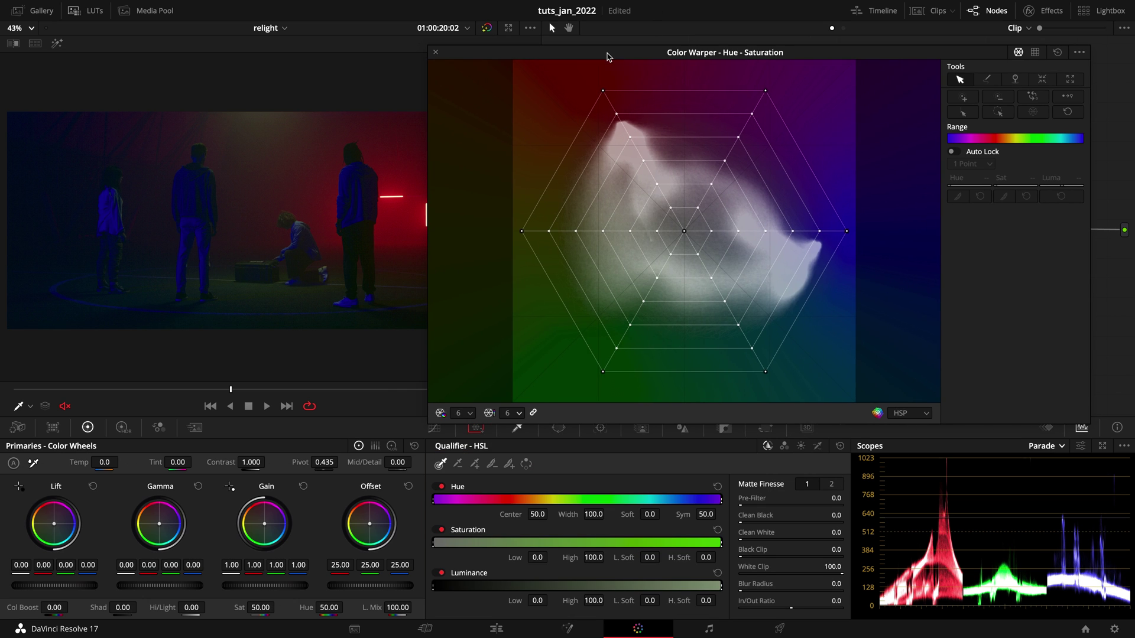
{"action": "left_click", "coordinate": [463, 413]}
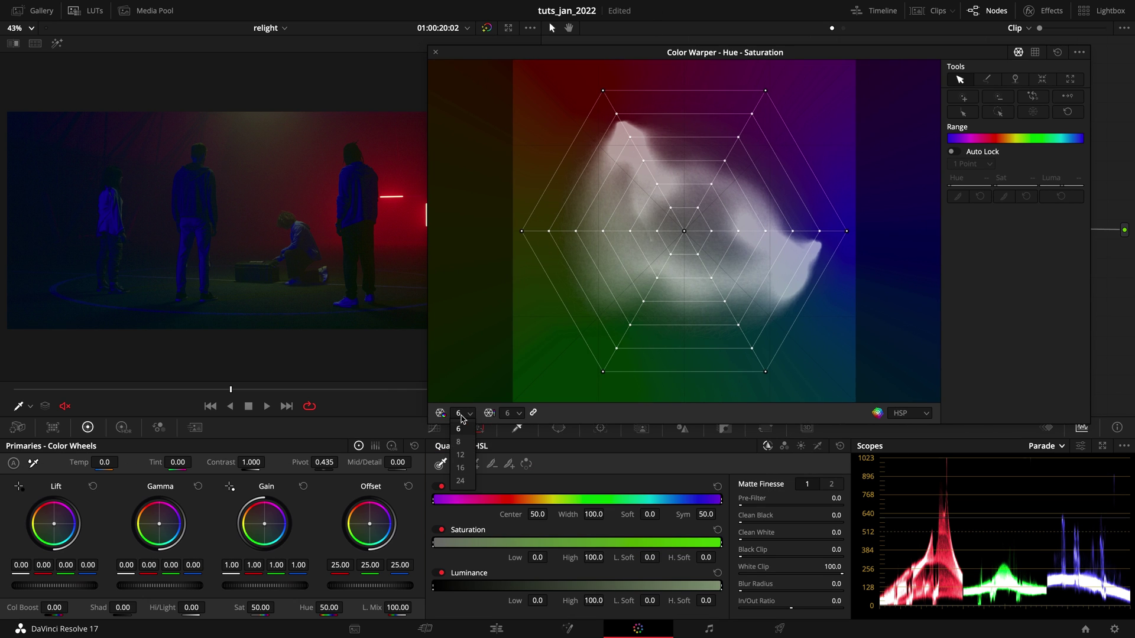
{"action": "left_click", "coordinate": [510, 413]}
{"action": "left_click", "coordinate": [510, 414]}
{"action": "left_click", "coordinate": [516, 427]}
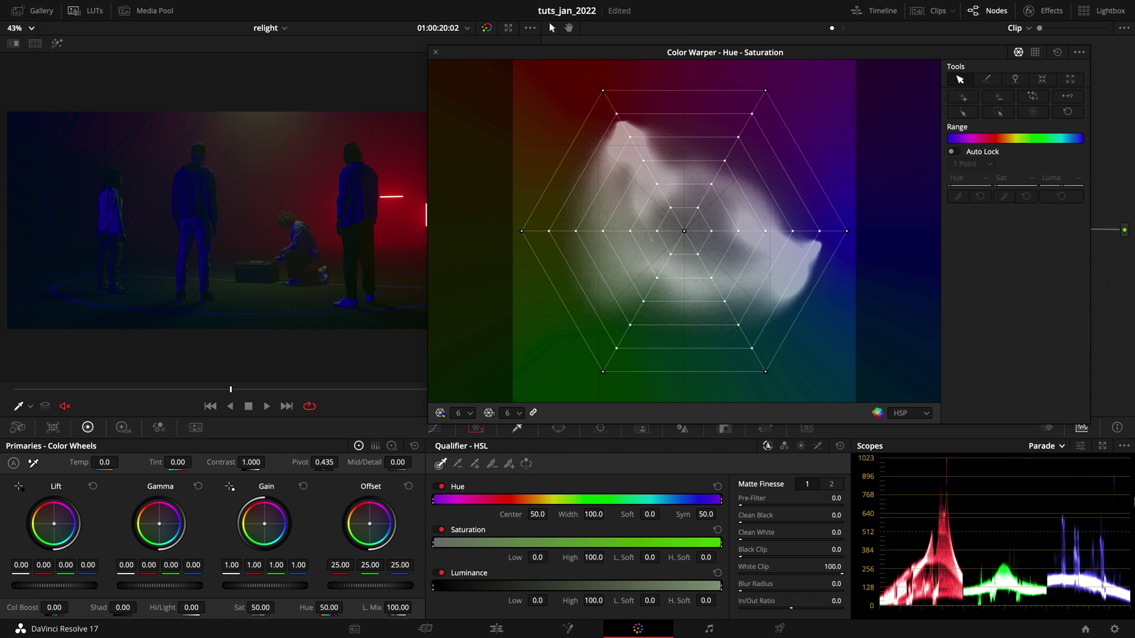
Step: Pull the purple-magenta and cyan-blue mesh points toward blue, checking on vectorscope, CIE chromaticity and before/after
{"action": "left_click", "coordinate": [1037, 450]}
{"action": "left_click", "coordinate": [1067, 487]}
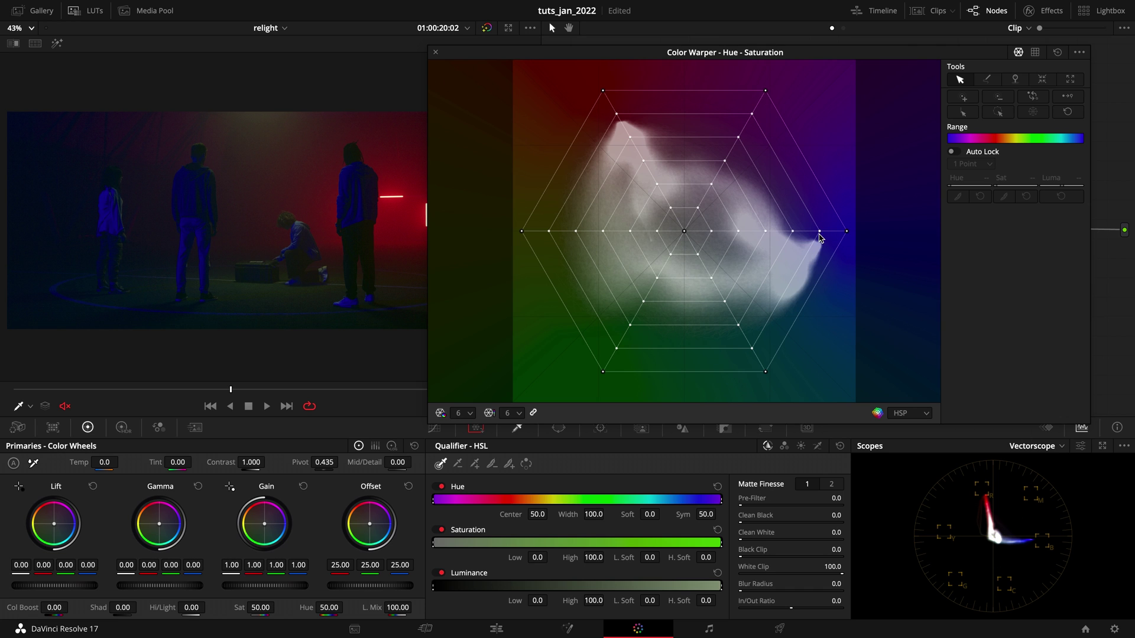
{"action": "left_click_drag", "start_coordinate": [819, 233], "coordinate": [797, 264]}
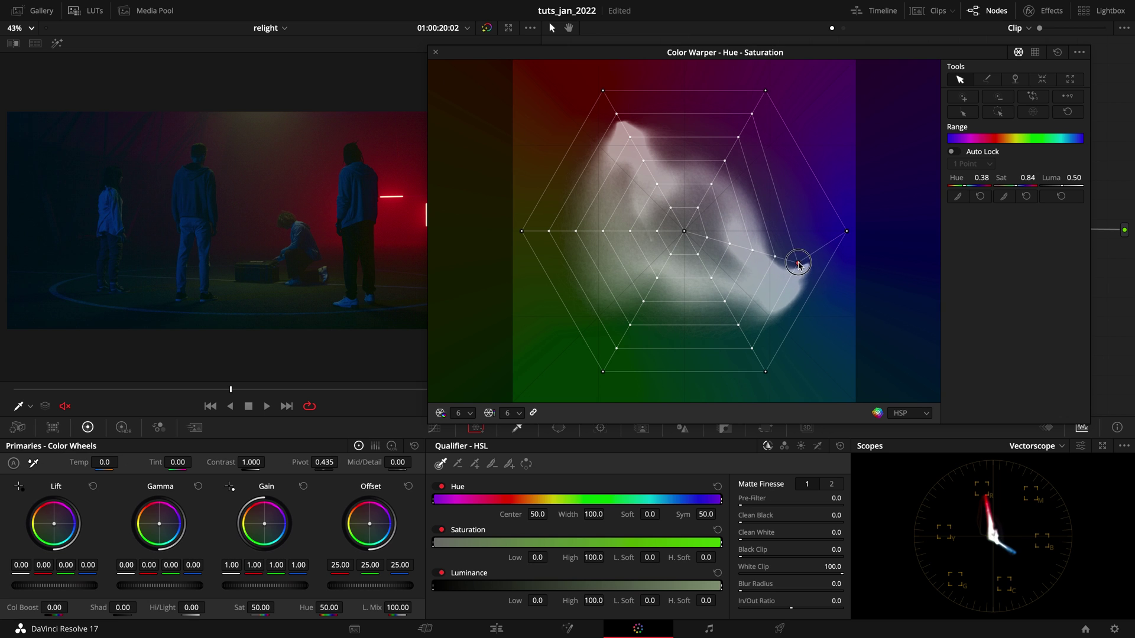
{"action": "left_click", "coordinate": [752, 349]}
{"action": "left_click_drag", "start_coordinate": [753, 353], "coordinate": [772, 327]}
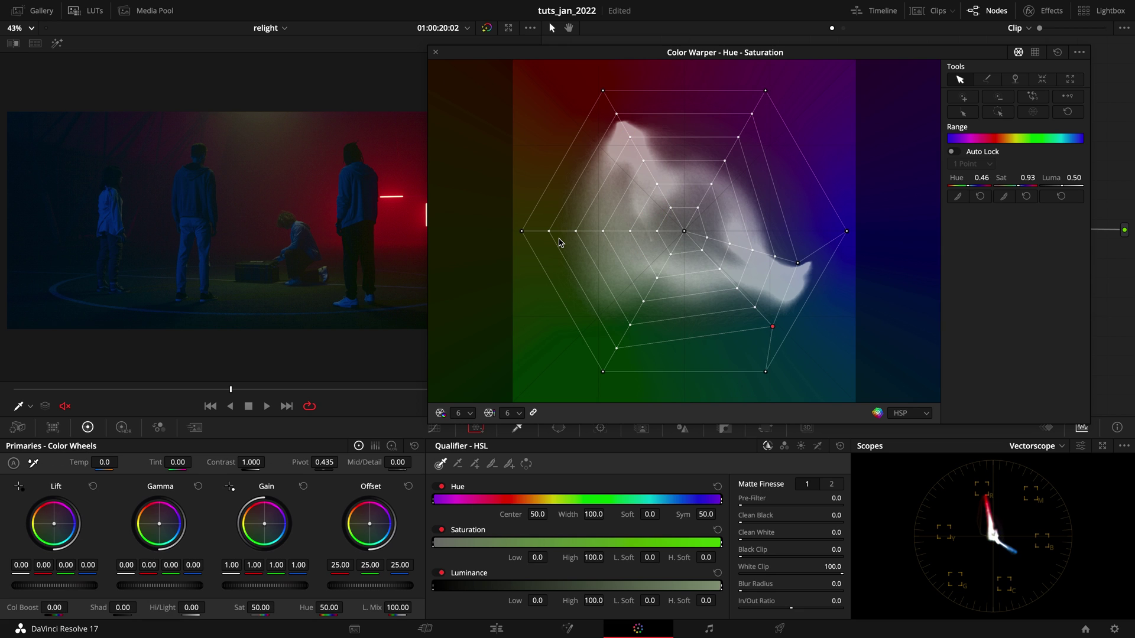
{"action": "left_click", "coordinate": [1049, 447]}
{"action": "left_click", "coordinate": [1057, 513]}
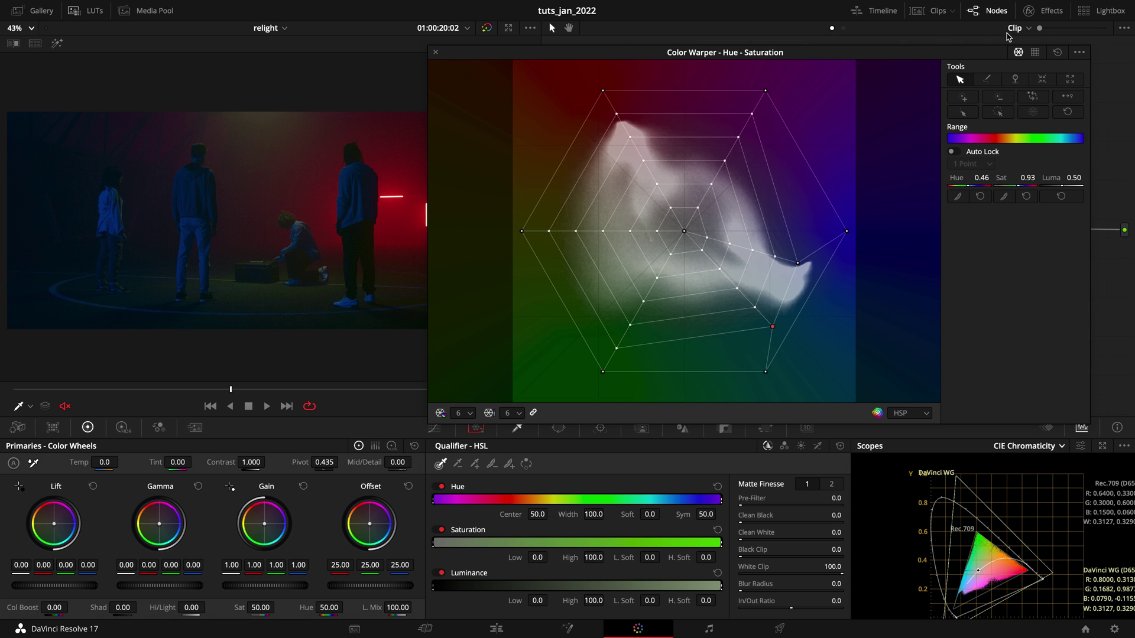
{"action": "key", "text": "shift+d"}
{"action": "key", "text": "shift+d"}
{"action": "key", "text": "shift+d"}
{"action": "key", "text": "shift+d"}
{"action": "key", "text": "shift+d"}
{"action": "key", "text": "shift+d"}
Step: Shift the red mesh point toward orange, refine the blue and cyan points, and uncover the node graph
{"action": "left_click", "coordinate": [615, 113]}
{"action": "left_click", "coordinate": [1051, 454]}
{"action": "left_click", "coordinate": [1046, 494]}
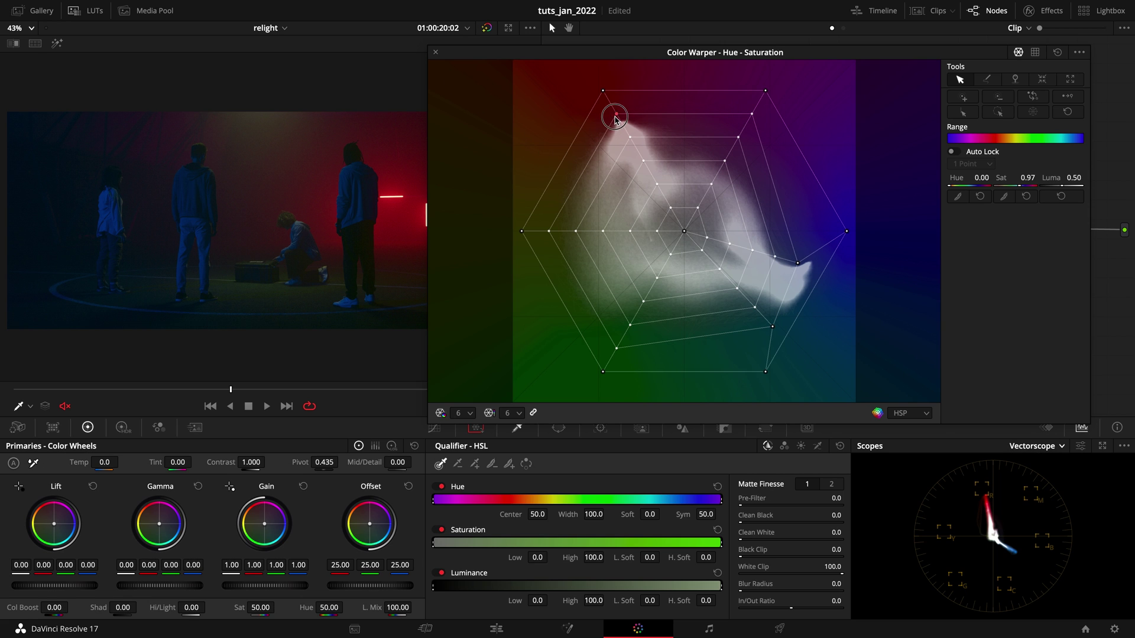
{"action": "left_click_drag", "start_coordinate": [616, 115], "coordinate": [601, 131]}
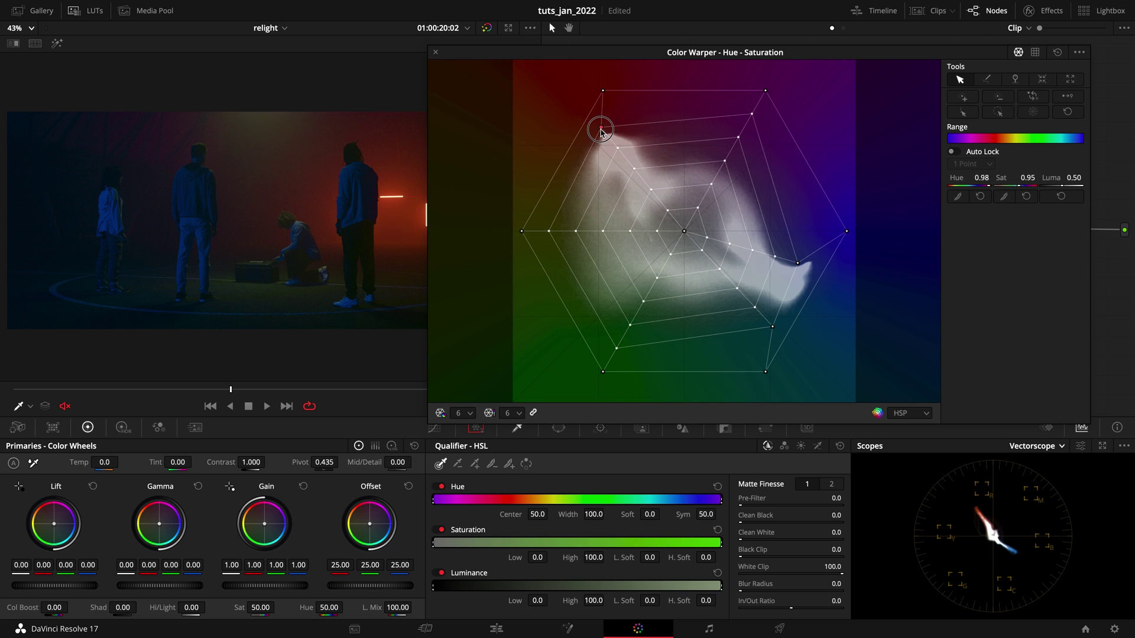
{"action": "left_click_drag", "start_coordinate": [551, 230], "coordinate": [559, 219]}
{"action": "left_click_drag", "start_coordinate": [616, 348], "coordinate": [653, 295]}
{"action": "left_click", "coordinate": [773, 326]}
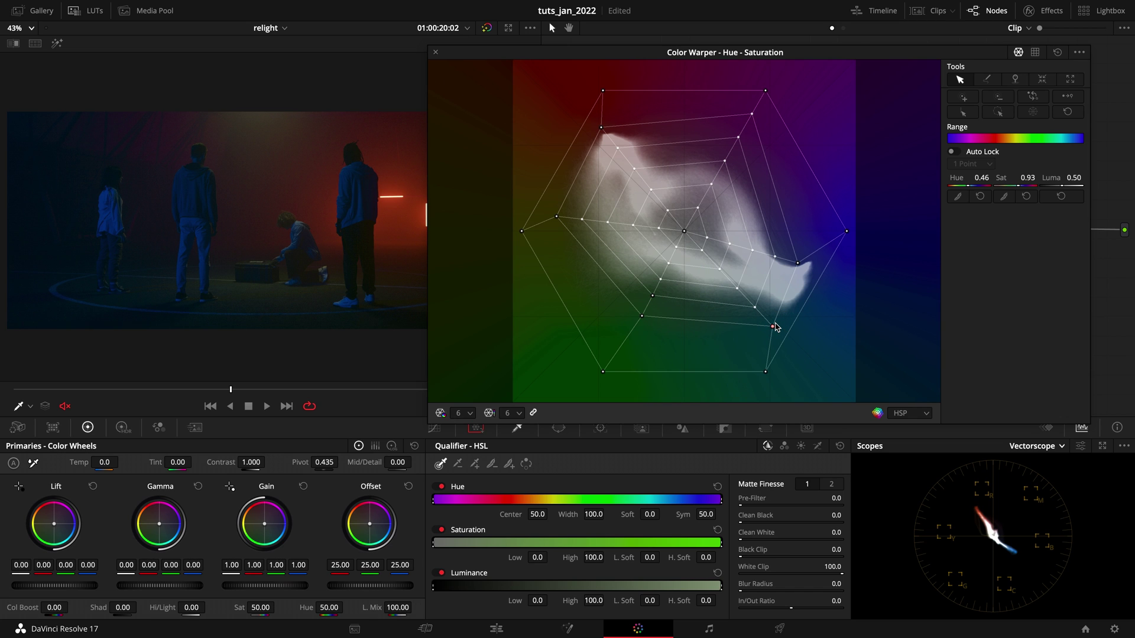
{"action": "left_click_drag", "start_coordinate": [798, 267], "coordinate": [802, 269]}
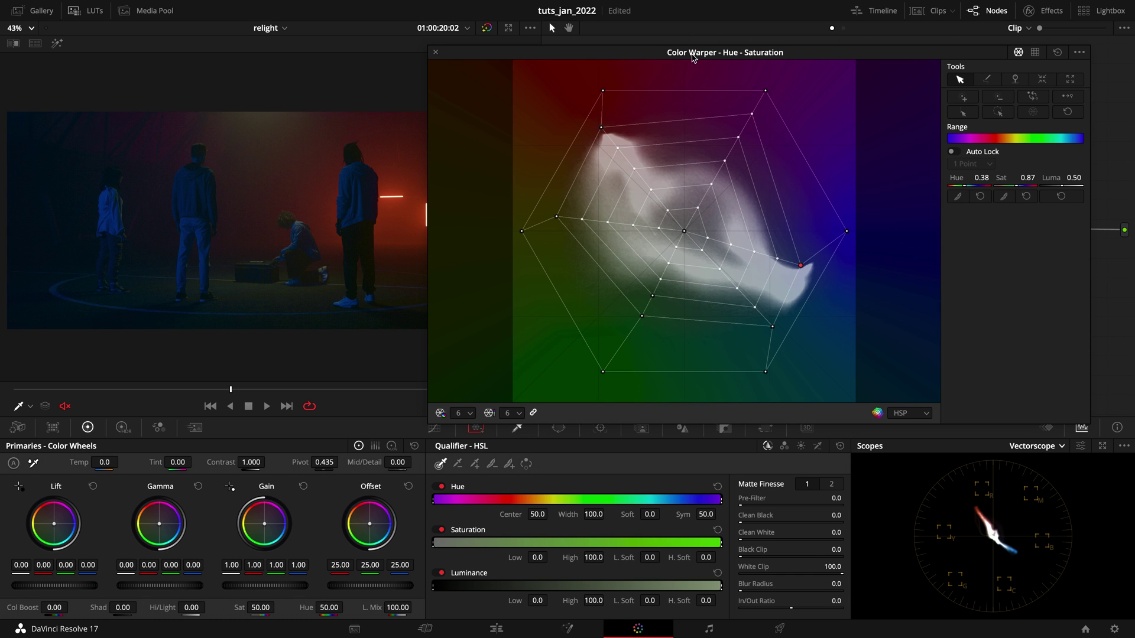
{"action": "left_click_drag", "start_coordinate": [664, 51], "coordinate": [763, 279]}
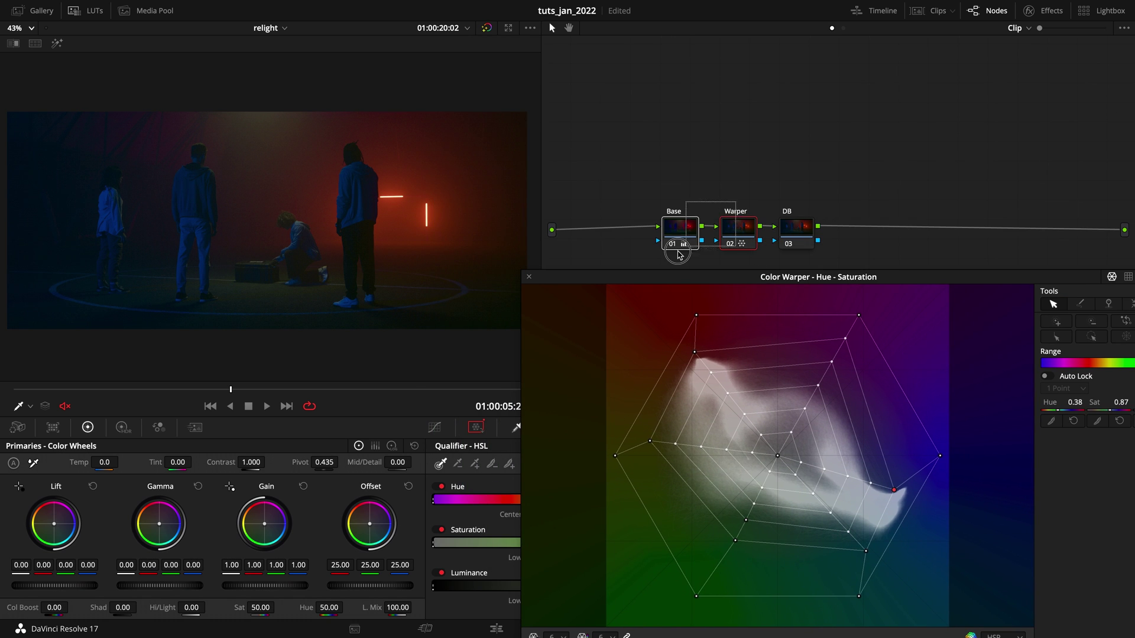
Step: Toggle the Base node off and on to compare, and dock the Color Warper in its panel
{"action": "left_click", "coordinate": [676, 253]}
{"action": "key", "text": "ctrl+d"}
{"action": "key", "text": "ctrl+d"}
{"action": "key", "text": "ctrl+d"}
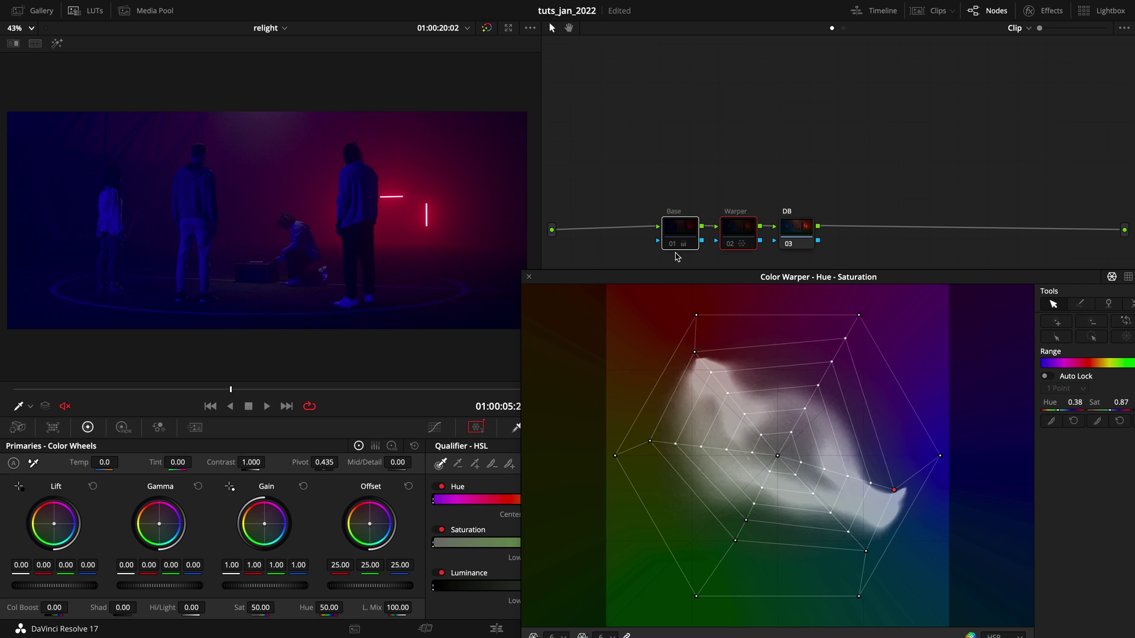
{"action": "left_click_drag", "start_coordinate": [652, 282], "coordinate": [582, 166]}
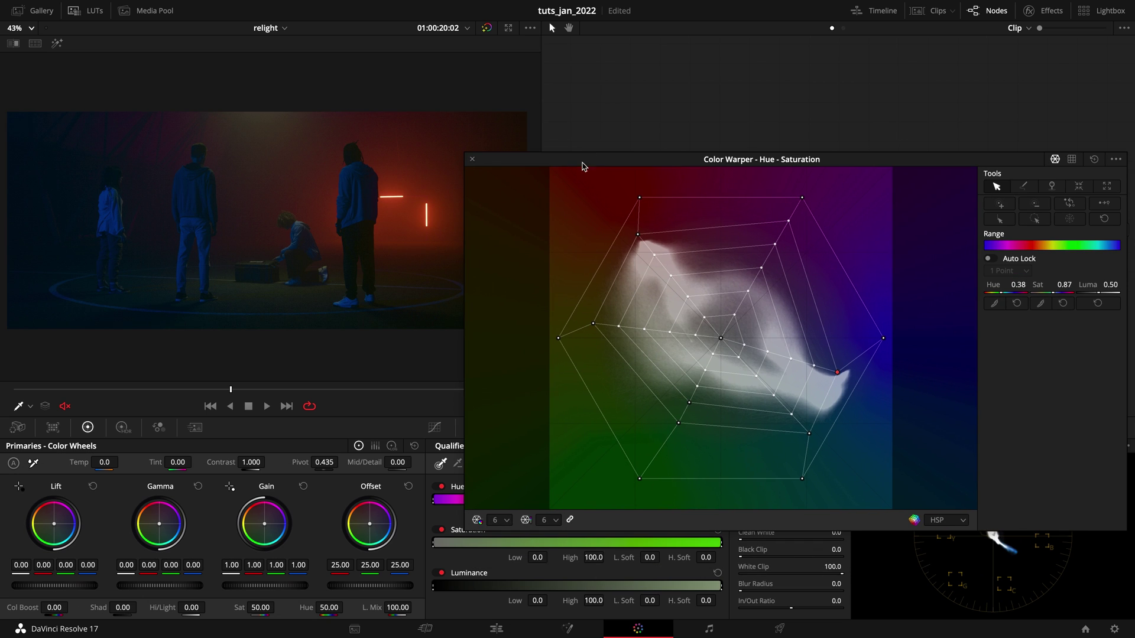
{"action": "left_click", "coordinate": [472, 160]}
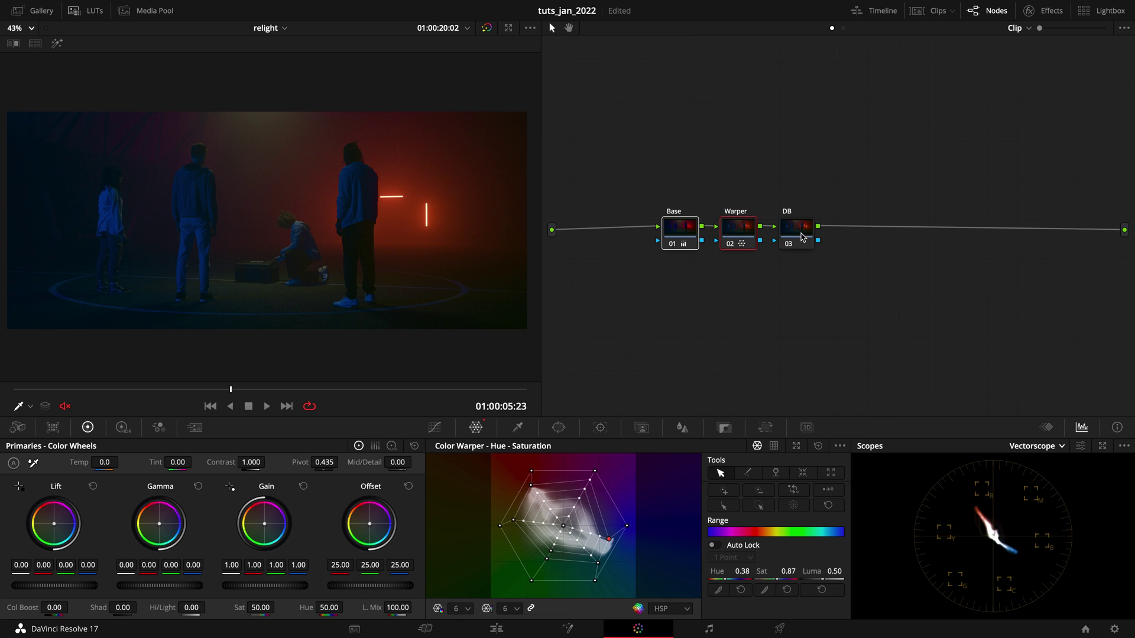
Step: Move the DB node further right and reset the Warper node's colour warp to the default grid
{"action": "left_click_drag", "start_coordinate": [802, 237], "coordinate": [900, 234]}
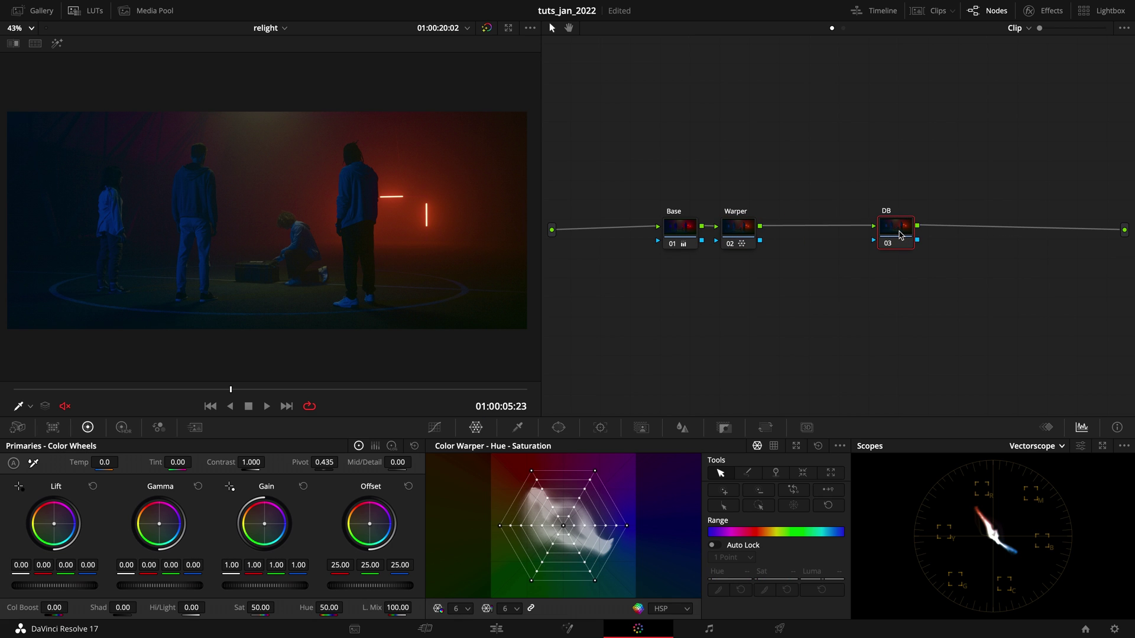
{"action": "left_click", "coordinate": [741, 232]}
{"action": "left_click", "coordinate": [805, 473]}
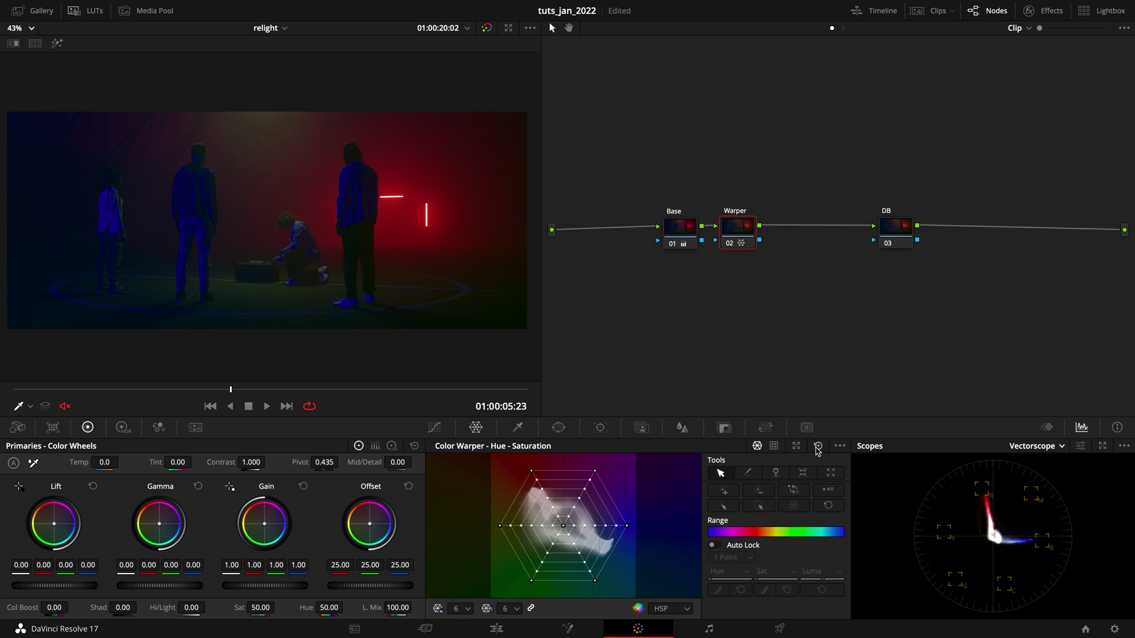
{"action": "key", "text": "shift+semicolon"}
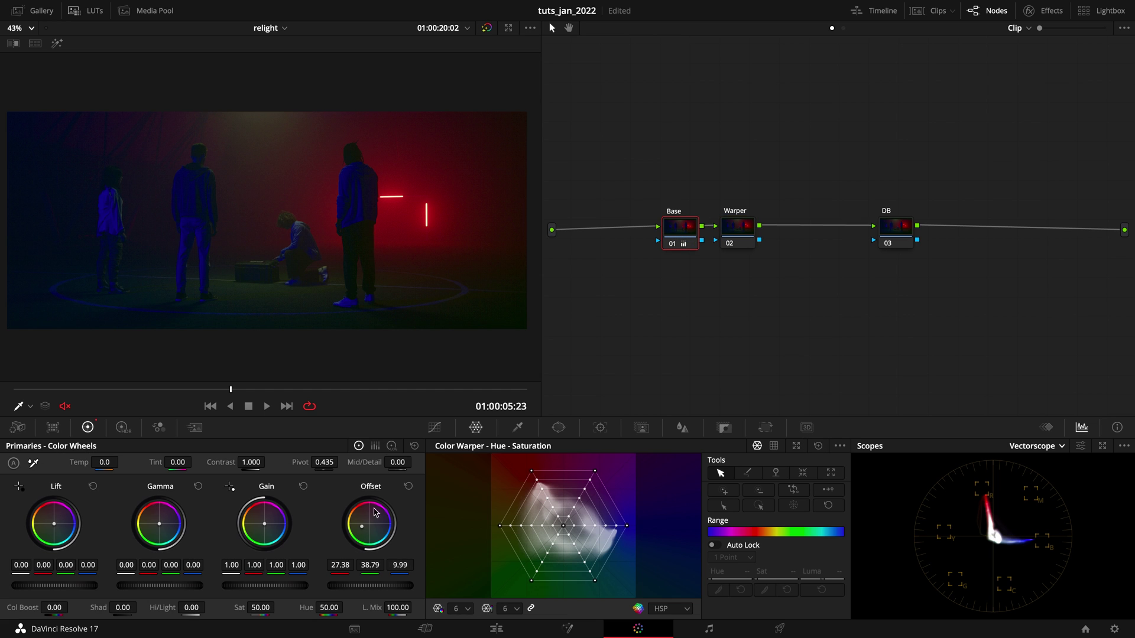
Step: Reset the Base node's primaries and raise its Offset to 30.05 per channel on the RGB parade
{"action": "left_click", "coordinate": [415, 446]}
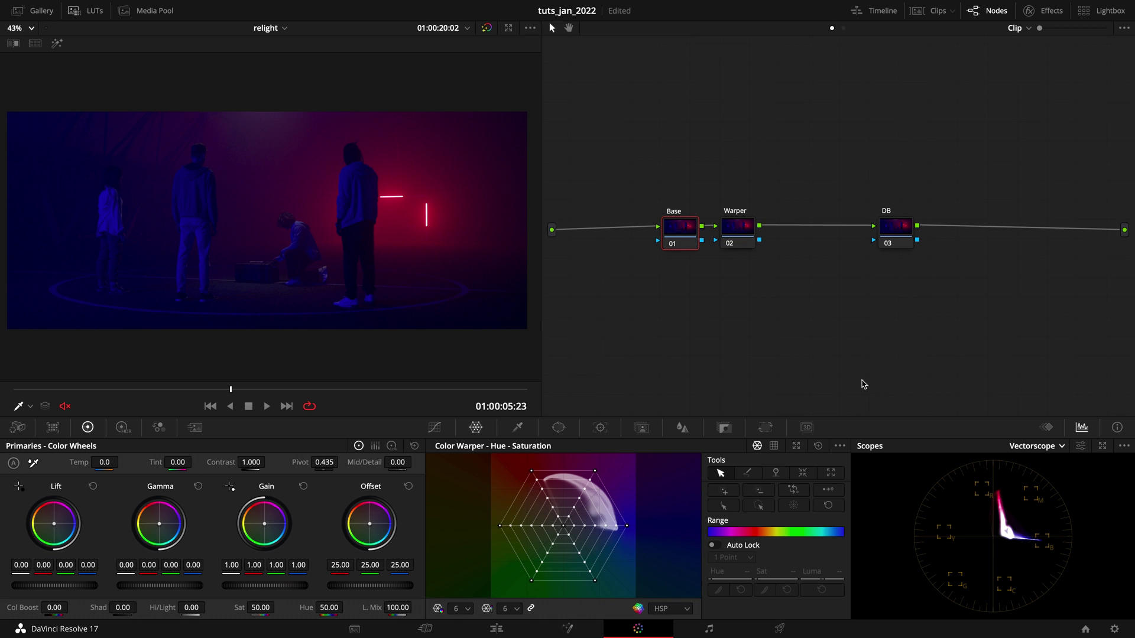
{"action": "left_click", "coordinate": [1009, 450]}
{"action": "left_click", "coordinate": [1032, 469]}
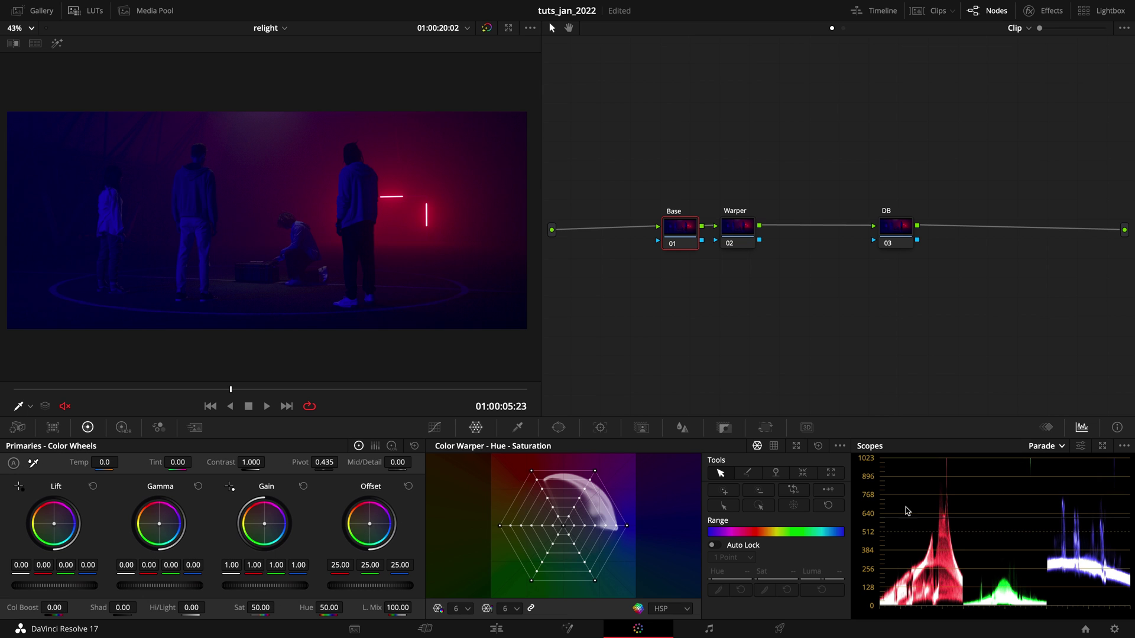
{"action": "mouse_move", "coordinate": [364, 579]}
{"action": "left_mouse_down"}
{"action": "mouse_move", "coordinate": [417, 593]}
{"action": "mouse_move", "coordinate": [455, 588]}
{"action": "left_mouse_up"}
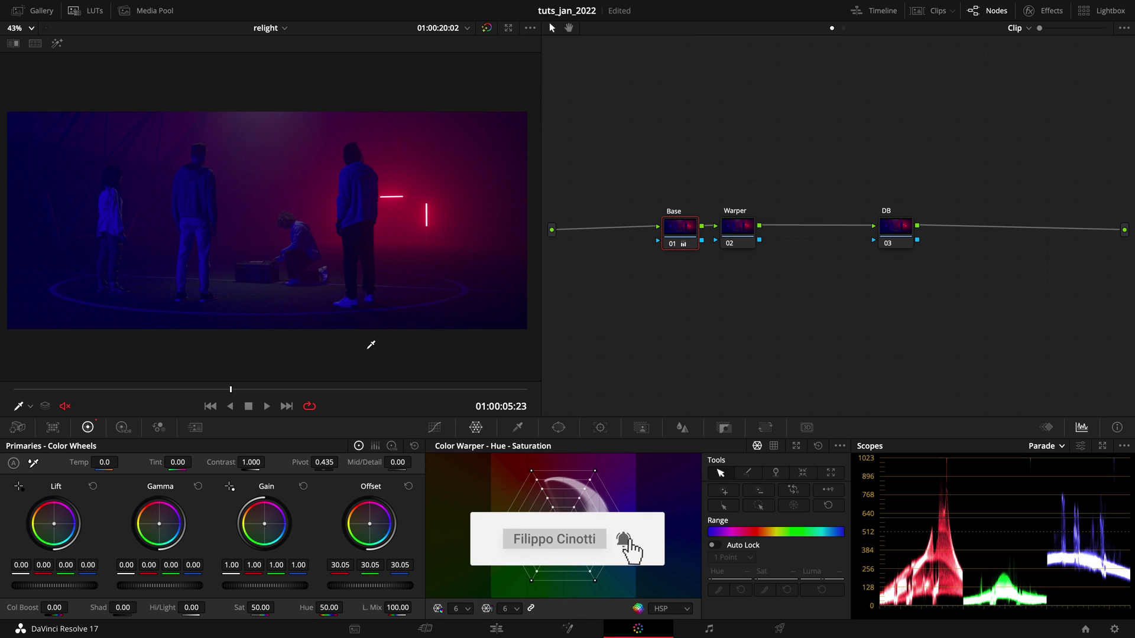
{"action": "left_click", "coordinate": [742, 225]}
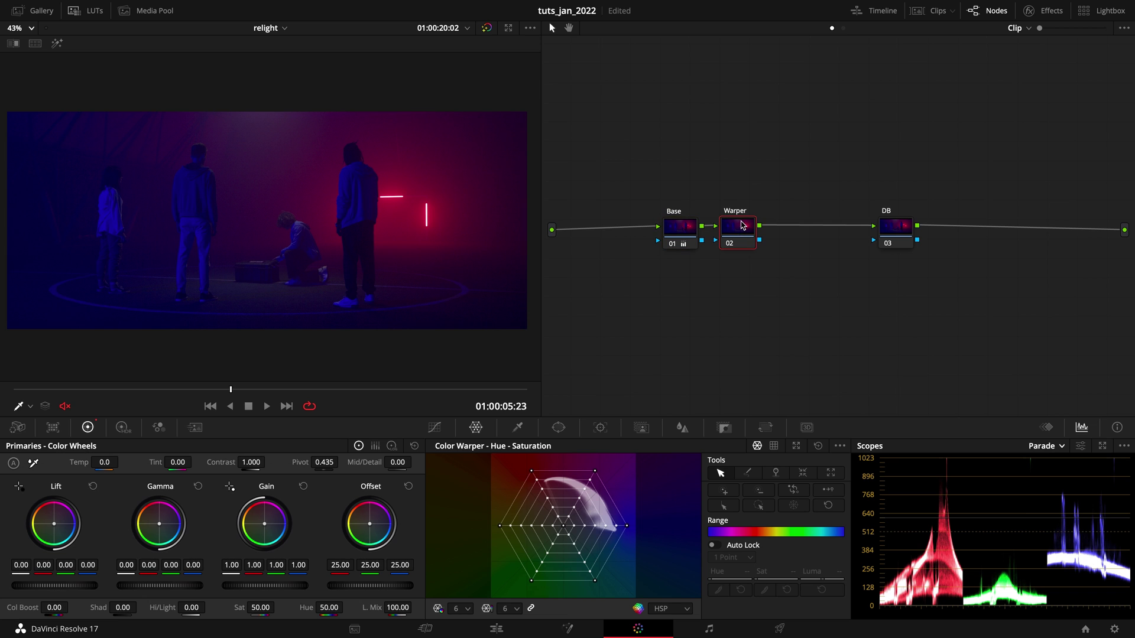
Step: Pop out the Warper's Color Warper at a 6-point grid and switch the scope to the vectorscope
{"action": "left_click", "coordinate": [795, 445]}
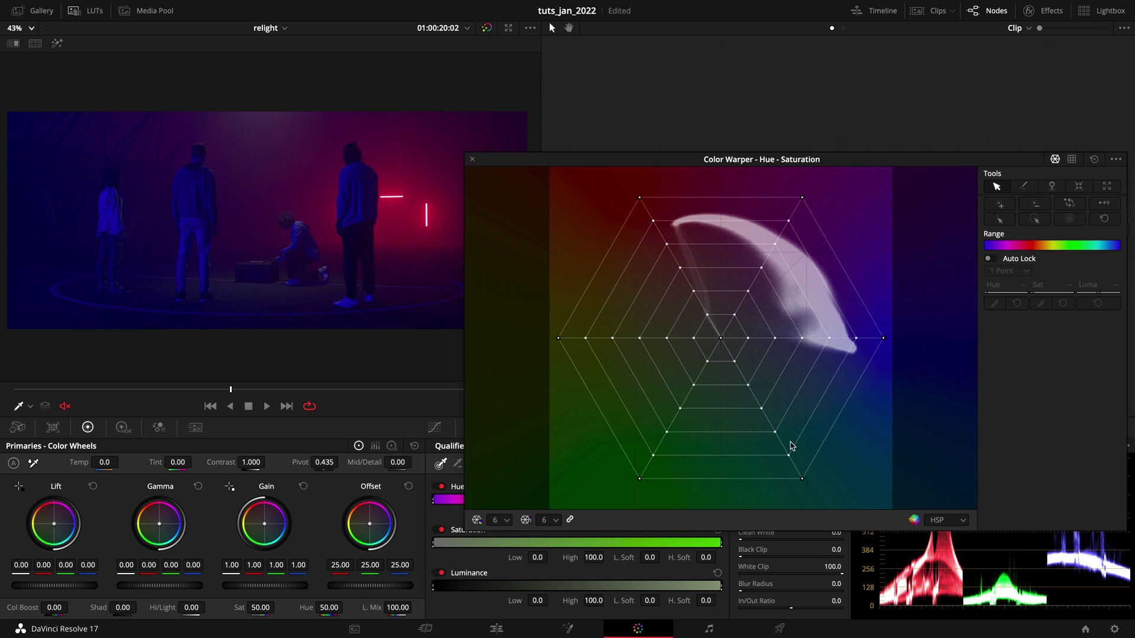
{"action": "left_click", "coordinate": [507, 520]}
{"action": "left_click", "coordinate": [512, 494]}
{"action": "left_click_drag", "start_coordinate": [979, 164], "coordinate": [924, 24]}
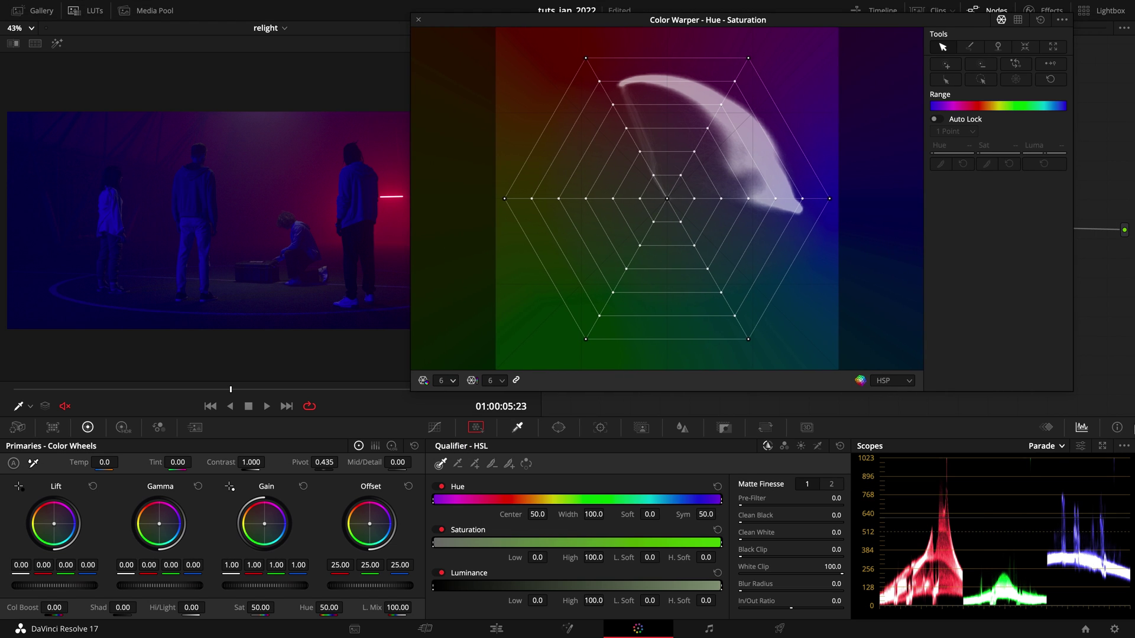
{"action": "left_click", "coordinate": [1047, 447]}
{"action": "left_click", "coordinate": [1068, 491]}
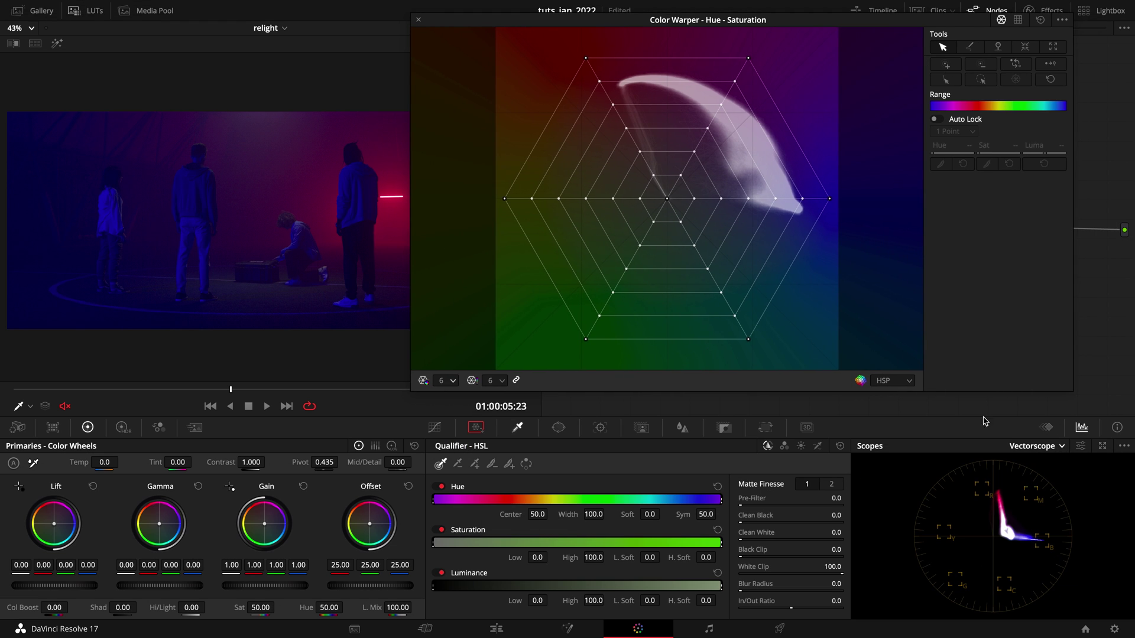
Step: Remap magenta toward red and cool the scene to teal, leaving a near-centre point at Hue 0.83, Sat 0.07
{"action": "left_click_drag", "start_coordinate": [829, 202], "coordinate": [795, 249]}
{"action": "mouse_move", "coordinate": [586, 58]}
{"action": "left_mouse_down"}
{"action": "mouse_move", "coordinate": [534, 83]}
{"action": "mouse_move", "coordinate": [542, 77]}
{"action": "left_mouse_up"}
{"action": "left_click_drag", "start_coordinate": [748, 59], "coordinate": [677, 123]}
{"action": "left_click_drag", "start_coordinate": [546, 81], "coordinate": [557, 74]}
{"action": "left_click", "coordinate": [677, 122]}
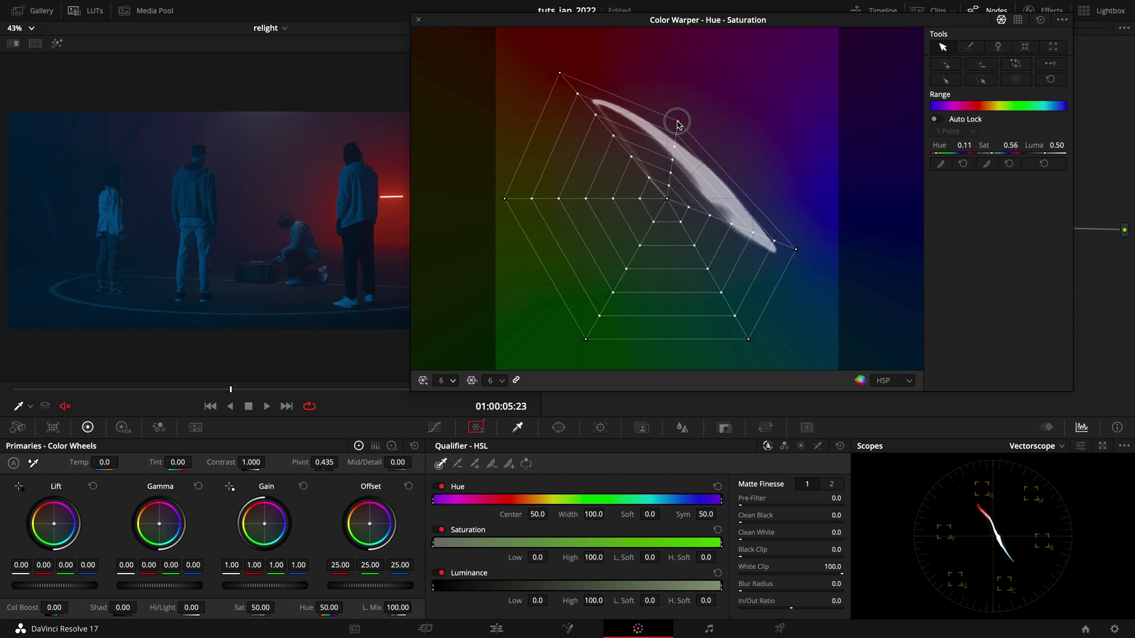
{"action": "left_click_drag", "start_coordinate": [674, 121], "coordinate": [686, 120]}
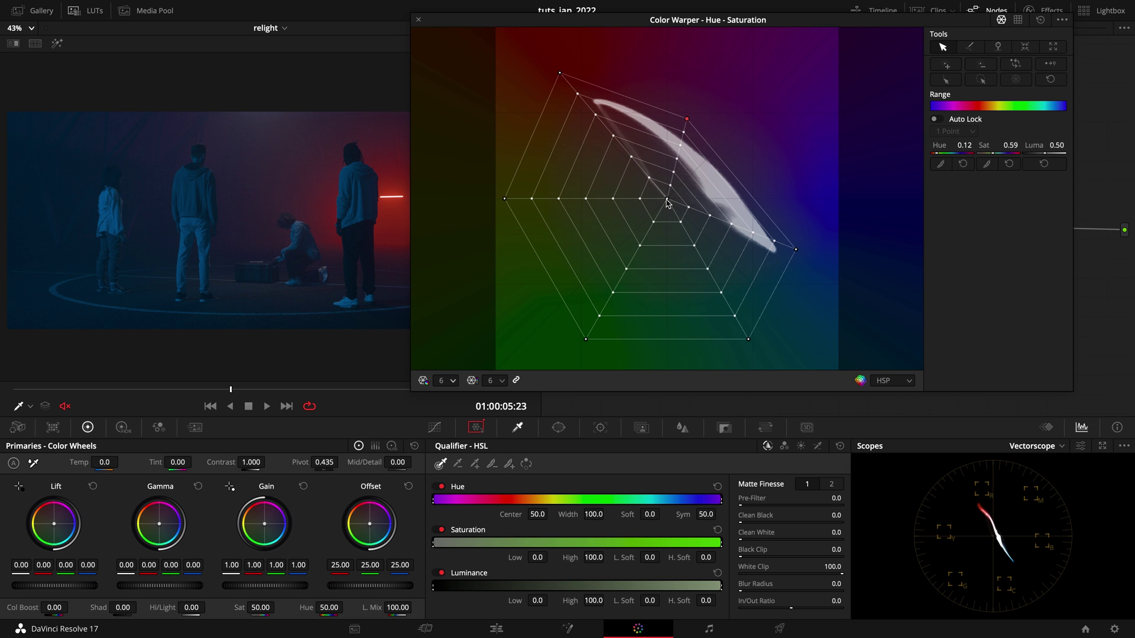
{"action": "left_click_drag", "start_coordinate": [668, 203], "coordinate": [658, 201]}
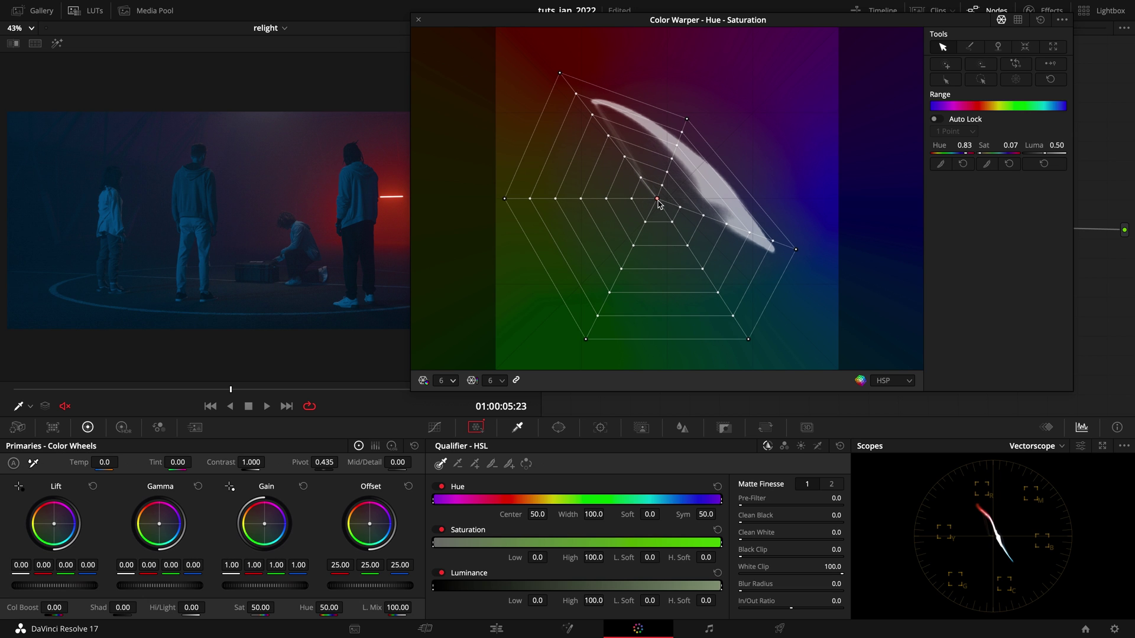
Step: Warm the Base Offset to 28.38, 30.80, 16.37 and close the floating Color Warper
{"action": "left_click_drag", "start_coordinate": [780, 27], "coordinate": [937, 287]}
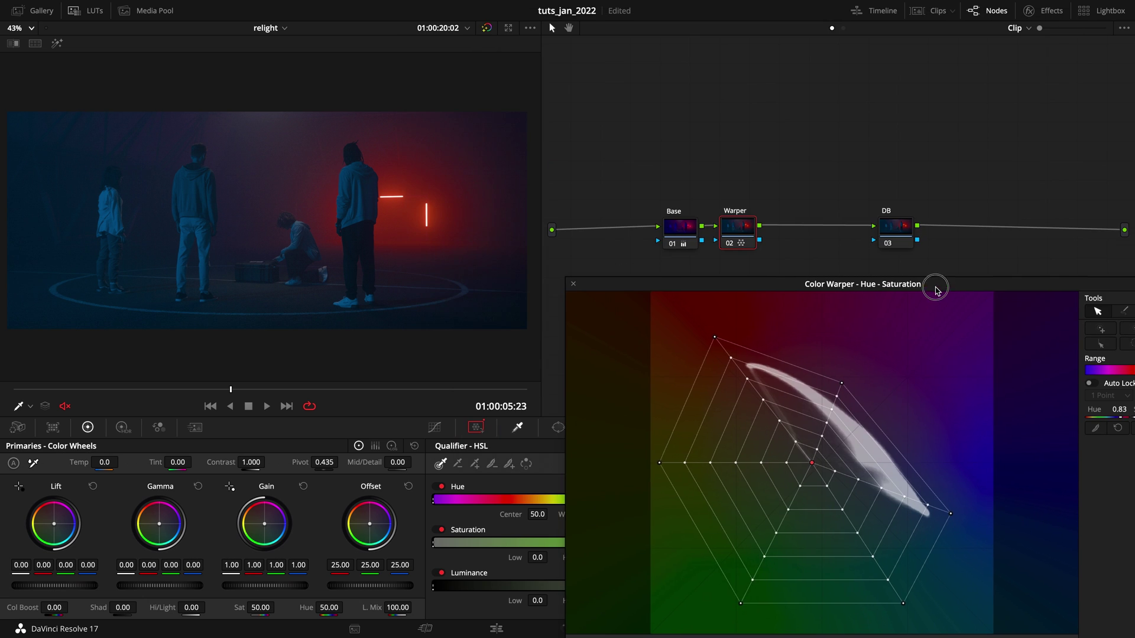
{"action": "left_click", "coordinate": [681, 227]}
{"action": "left_click_drag", "start_coordinate": [713, 292], "coordinate": [607, 27]}
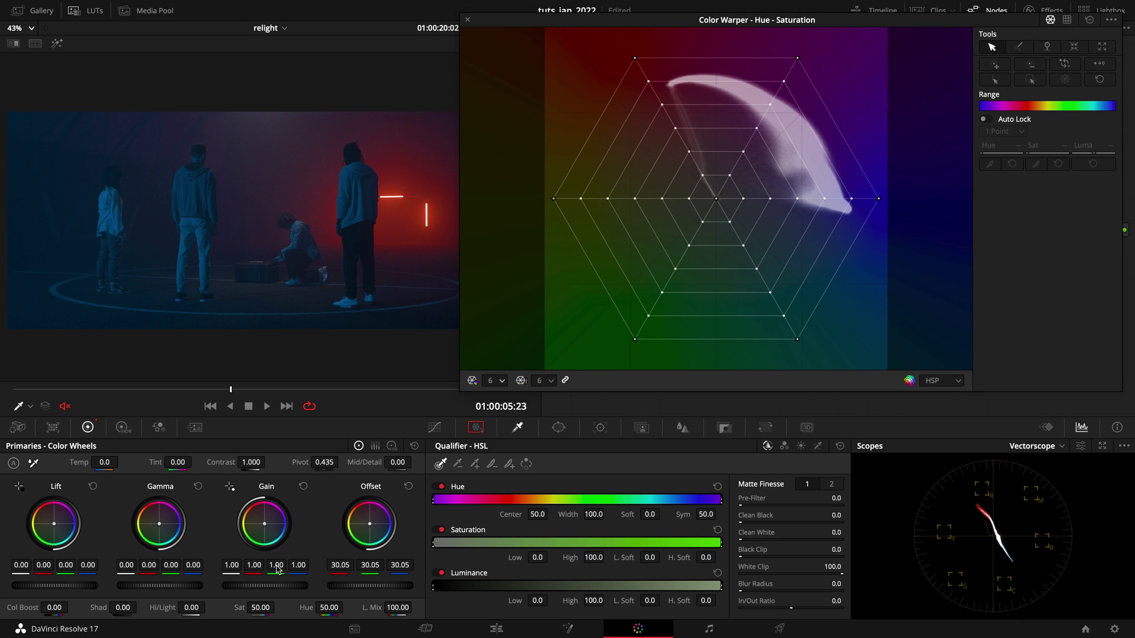
{"action": "left_click_drag", "start_coordinate": [371, 528], "coordinate": [329, 526]}
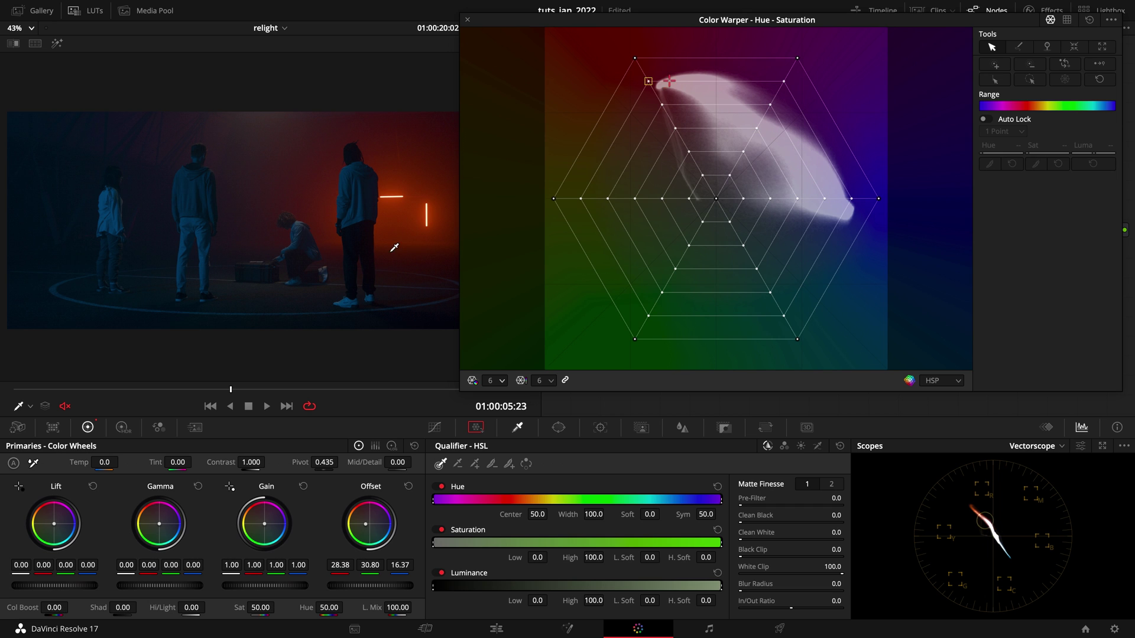
{"action": "left_click", "coordinate": [467, 20]}
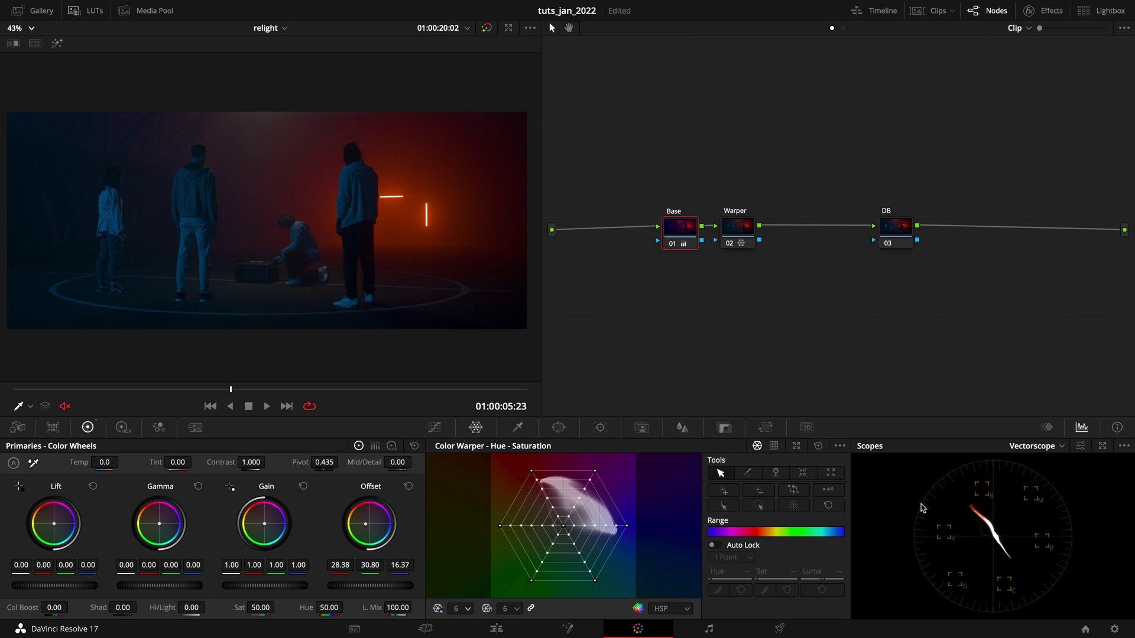
Step: Marquee-select the Base and Warper nodes, then select the DB node
{"action": "left_click", "coordinate": [746, 239]}
{"action": "left_click_drag", "start_coordinate": [770, 188], "coordinate": [678, 297]}
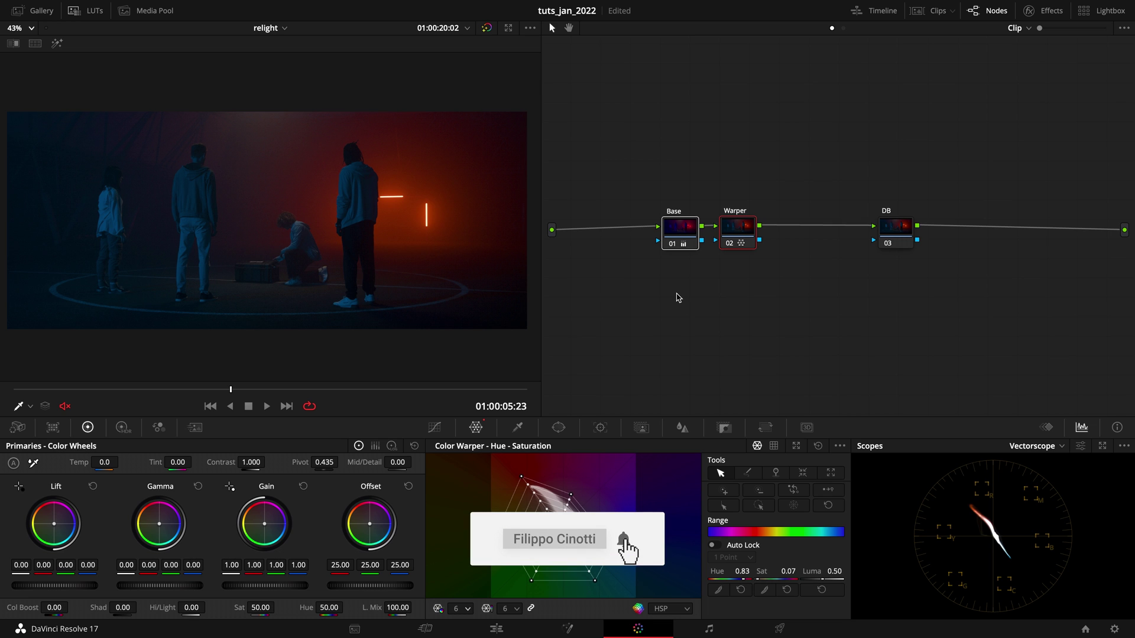
{"action": "left_click", "coordinate": [902, 235]}
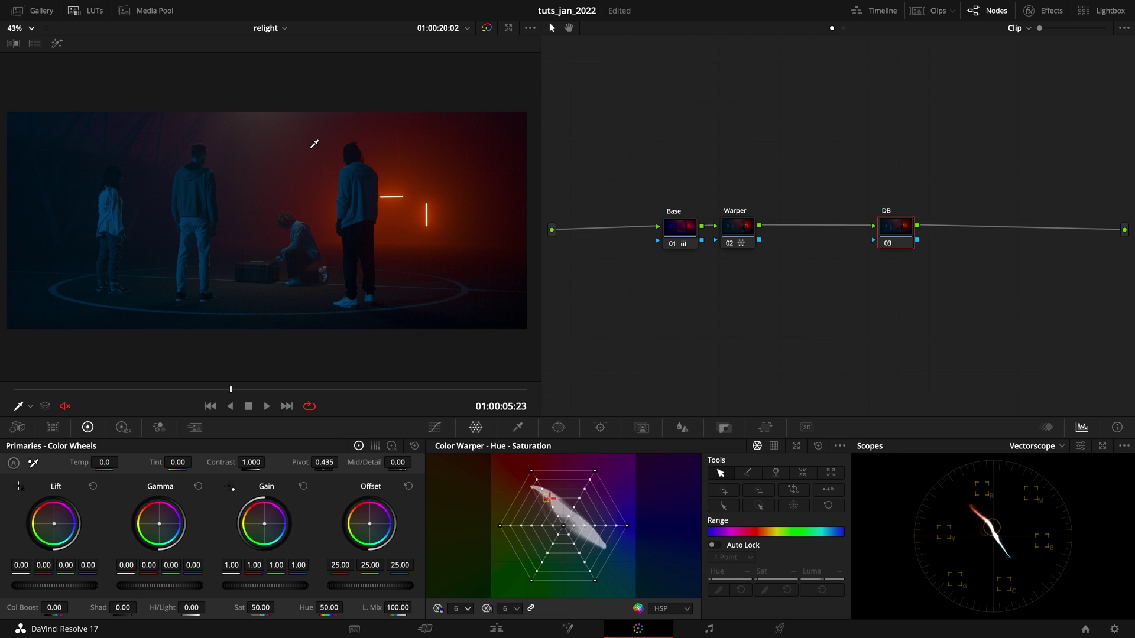
Step: Add a circle window to the DB node, nudge it up, soften its edge to 15.56 and stretch it taller
{"action": "left_click", "coordinate": [559, 428]}
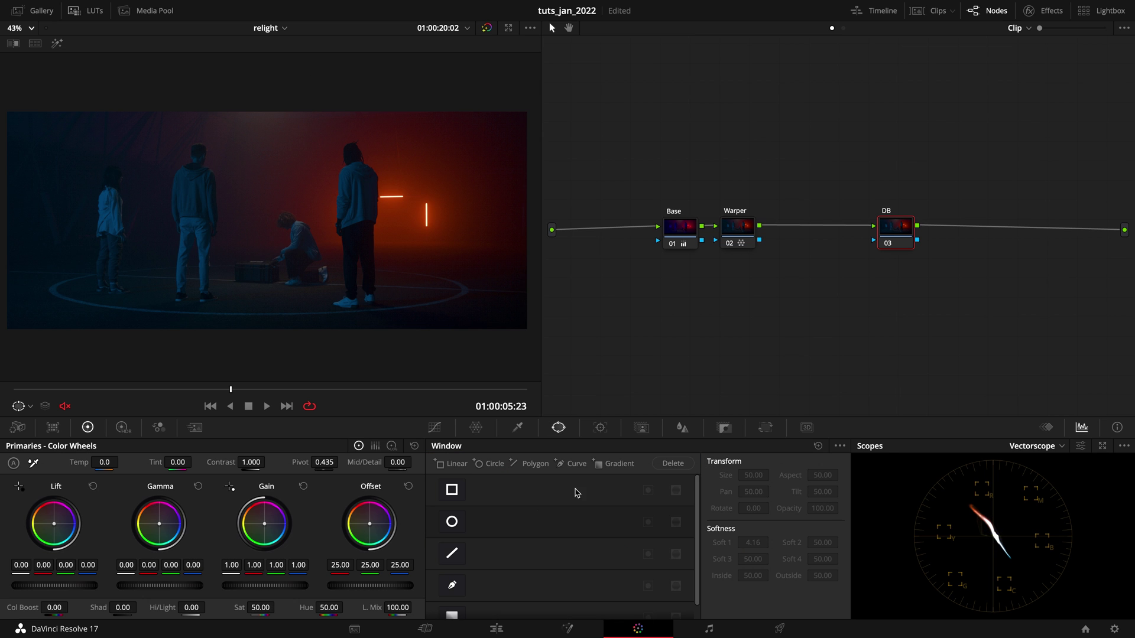
{"action": "left_click", "coordinate": [451, 522]}
{"action": "left_click_drag", "start_coordinate": [294, 258], "coordinate": [271, 290]}
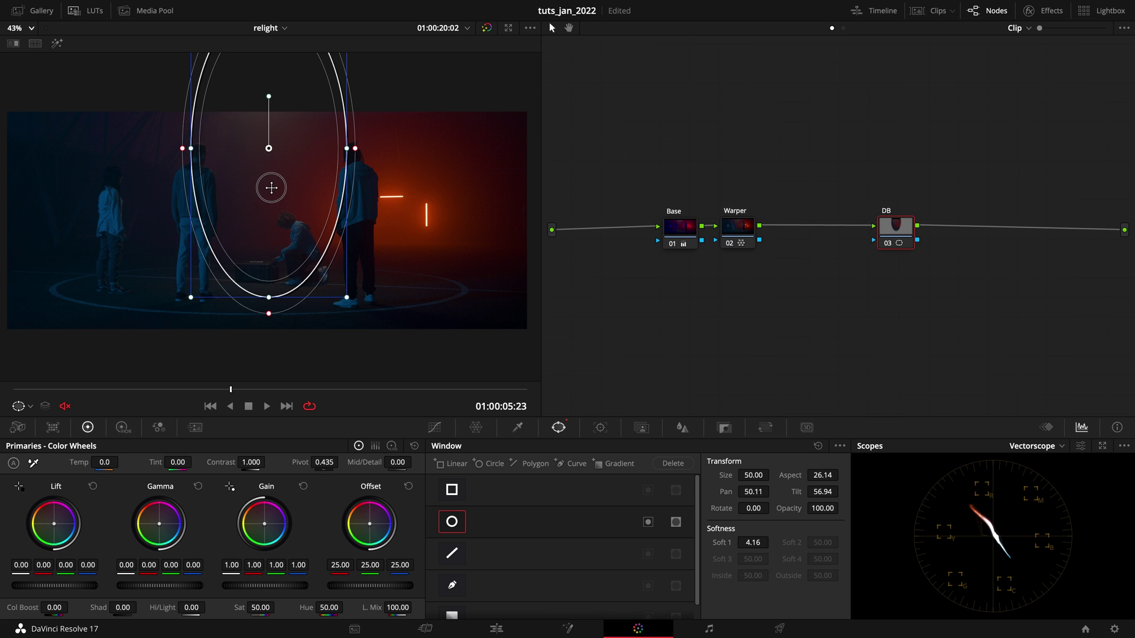
{"action": "left_click_drag", "start_coordinate": [271, 182], "coordinate": [264, 173]}
{"action": "left_click_drag", "start_coordinate": [354, 141], "coordinate": [372, 140]}
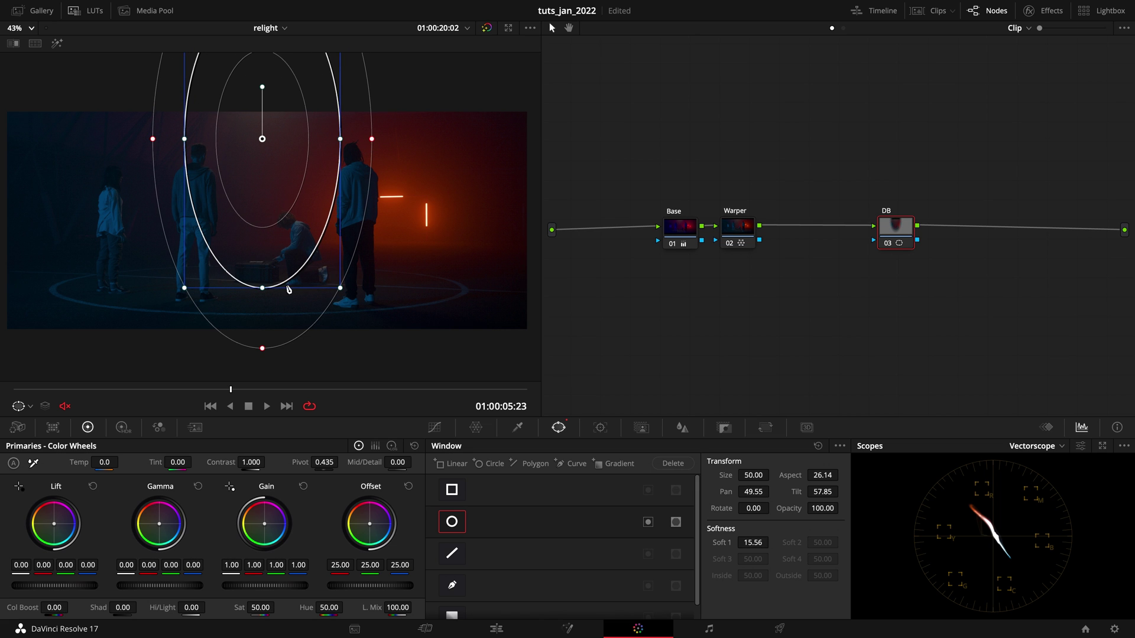
{"action": "left_click_drag", "start_coordinate": [264, 289], "coordinate": [264, 300]}
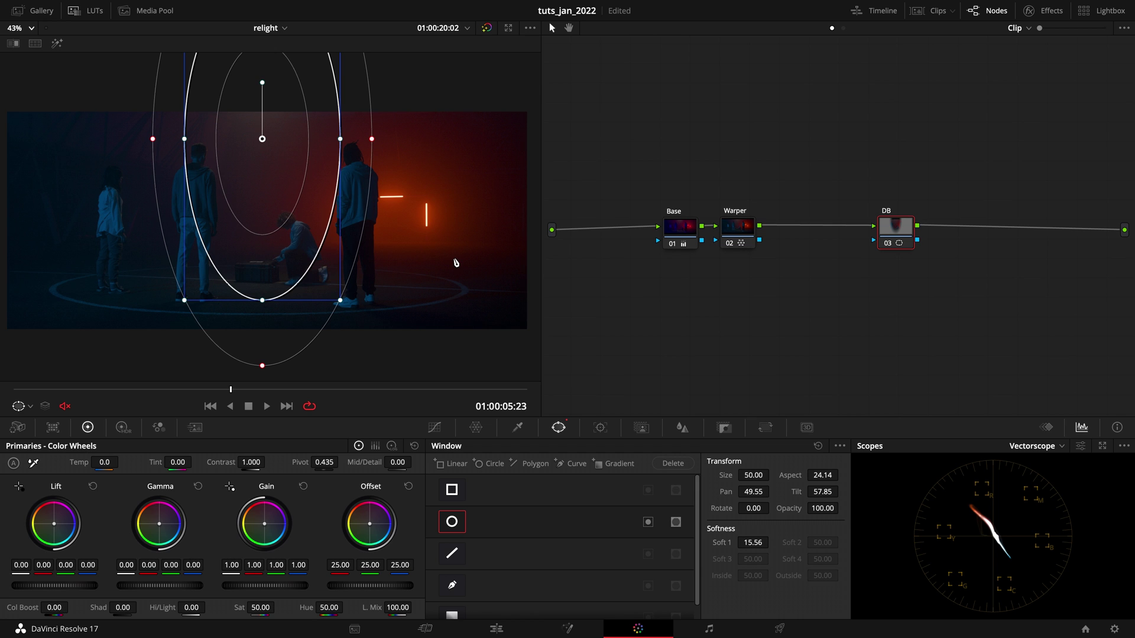
Step: Track the oval window forward and backward through the clip, then return to 01:00:05:00
{"action": "left_click", "coordinate": [601, 429]}
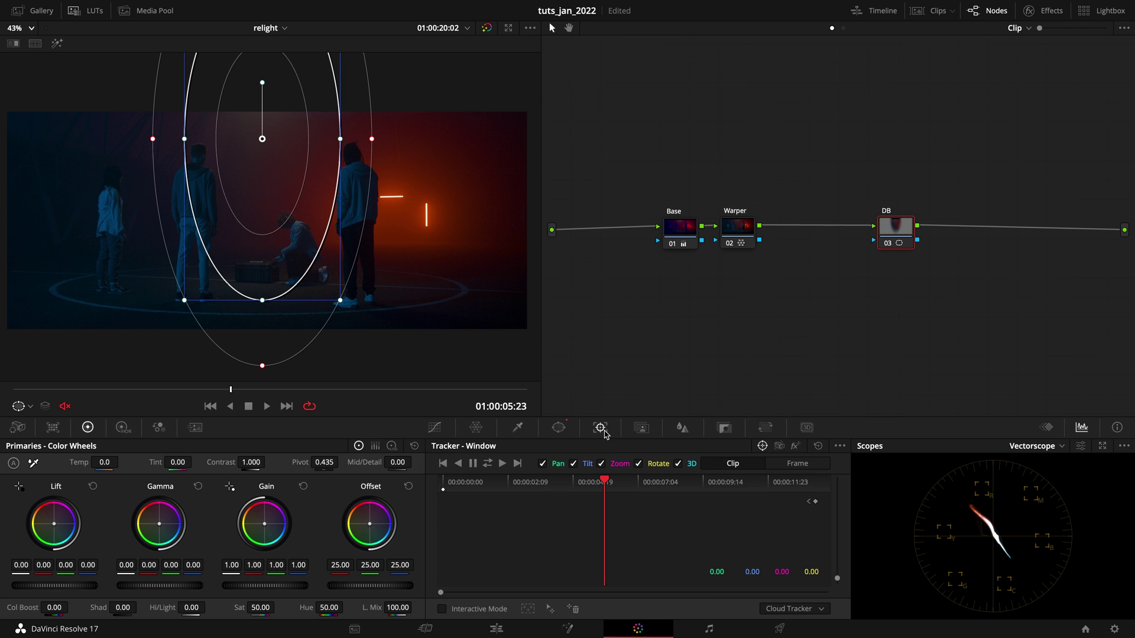
{"action": "left_click", "coordinate": [488, 464]}
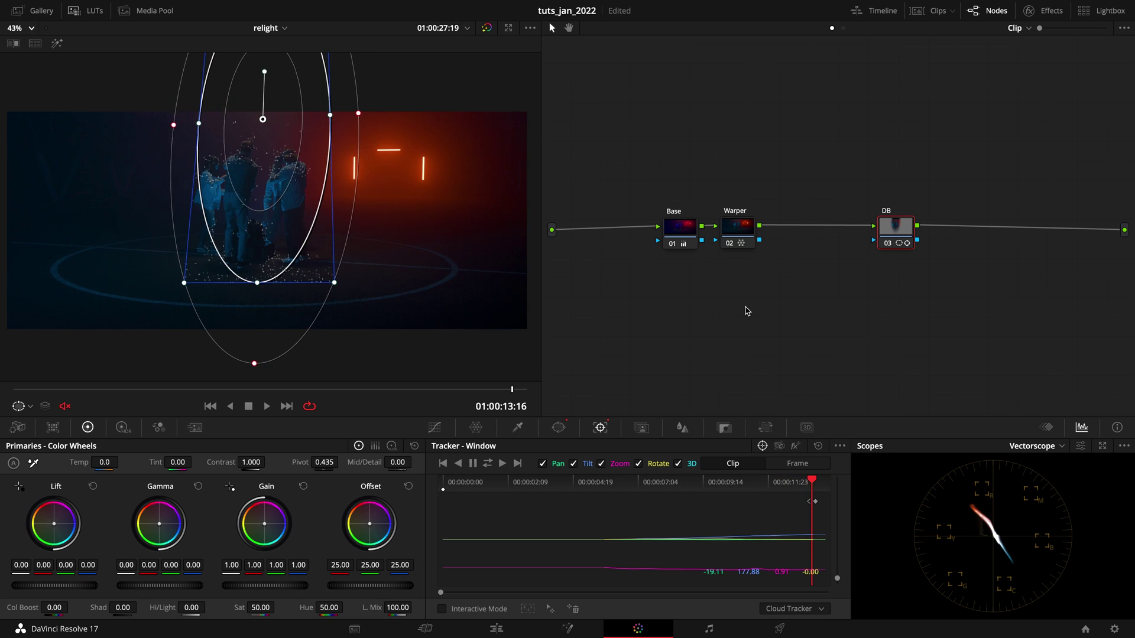
{"action": "left_click", "coordinate": [799, 464]}
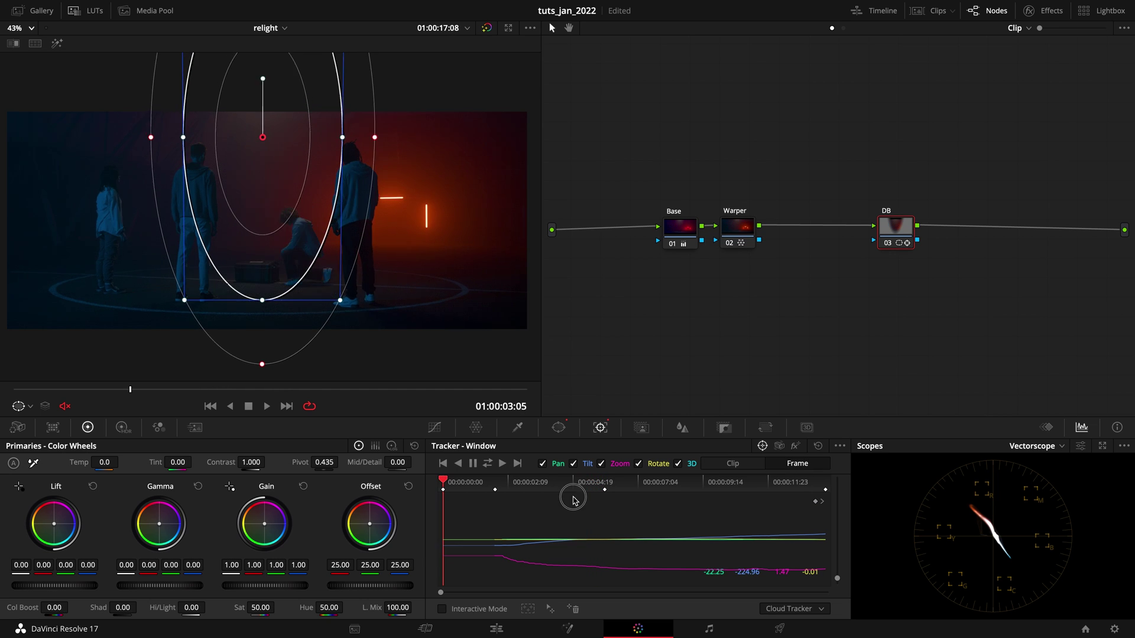
{"action": "left_click_drag", "start_coordinate": [574, 499], "coordinate": [579, 501]}
{"action": "left_click", "coordinate": [435, 428]}
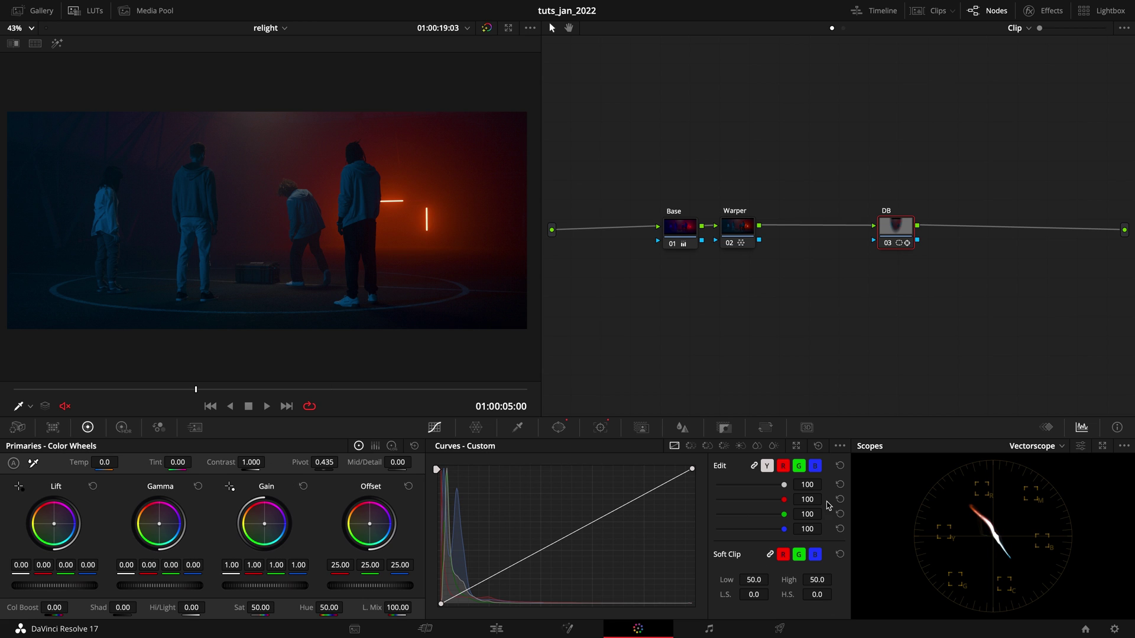
Step: On an RGB parade, lift highlights and lower shadows with two DB curve points, then compare with Ctrl+D
{"action": "left_click", "coordinate": [1043, 446]}
{"action": "left_click", "coordinate": [1038, 463]}
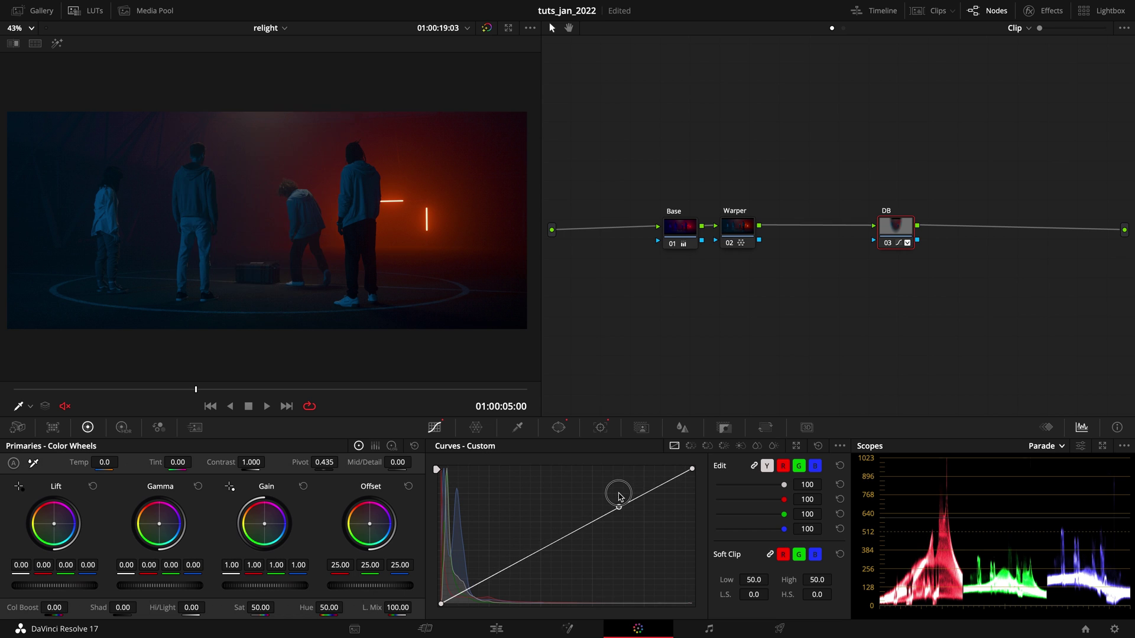
{"action": "left_click", "coordinate": [618, 495]}
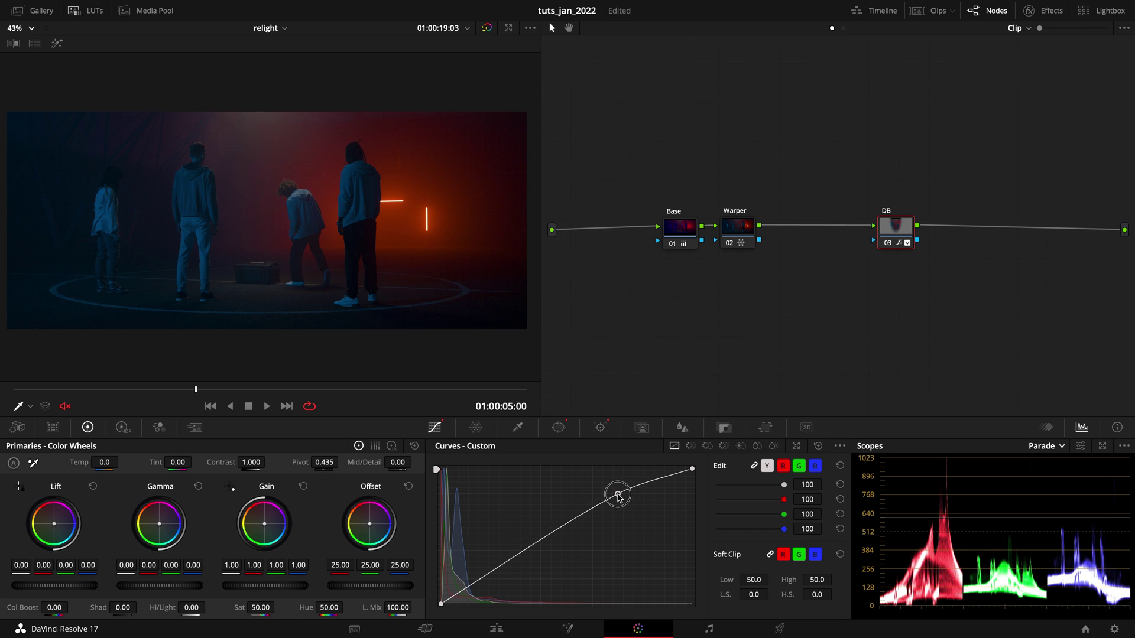
{"action": "left_click_drag", "start_coordinate": [619, 494], "coordinate": [618, 493]}
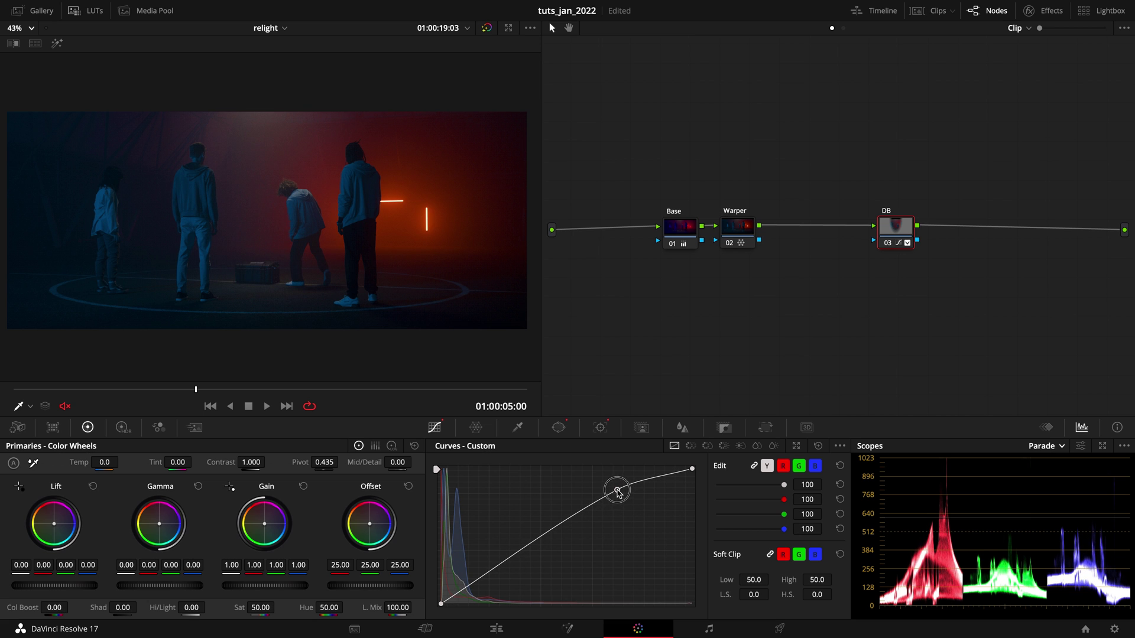
{"action": "left_click_drag", "start_coordinate": [543, 538], "coordinate": [536, 543]}
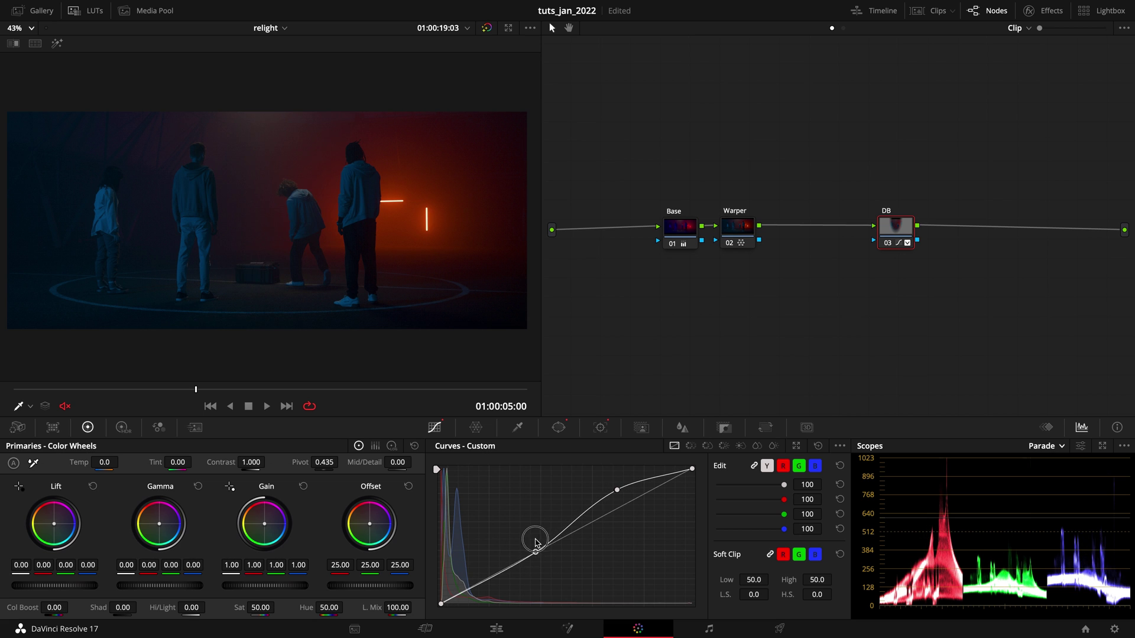
{"action": "mouse_move", "coordinate": [493, 577]}
{"action": "left_mouse_down"}
{"action": "mouse_move", "coordinate": [552, 542]}
{"action": "mouse_move", "coordinate": [463, 587]}
{"action": "mouse_move", "coordinate": [512, 567]}
{"action": "mouse_move", "coordinate": [484, 578]}
{"action": "left_mouse_up"}
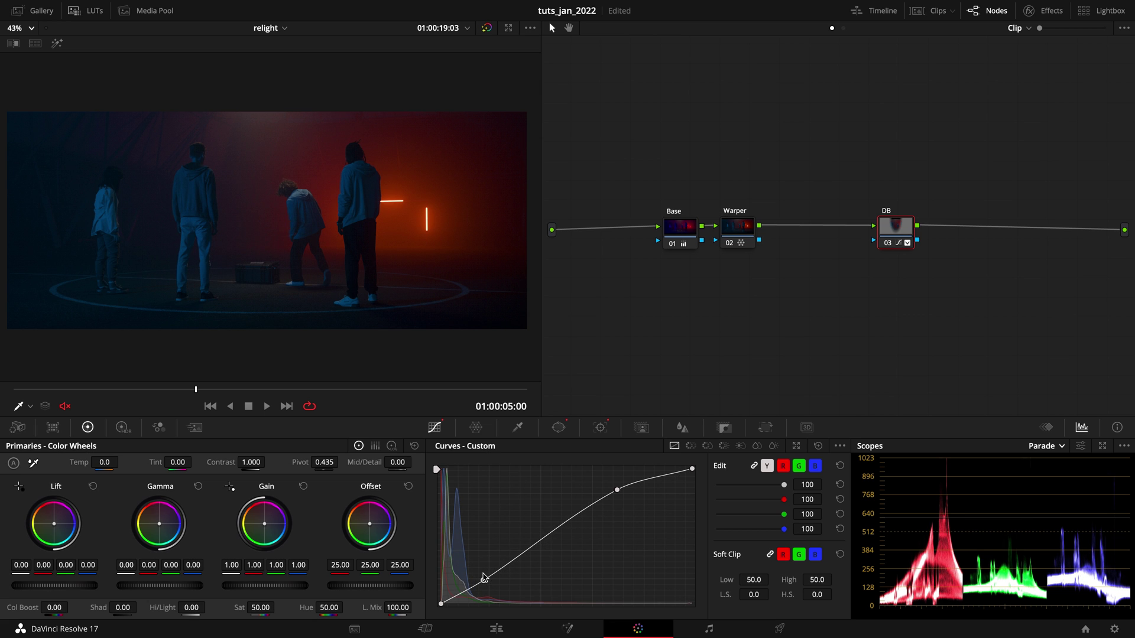
{"action": "key", "text": "ctrl+d"}
{"action": "key", "text": "ctrl+d"}
{"action": "key", "text": "ctrl+d"}
{"action": "key", "text": "ctrl+d"}
{"action": "key", "text": "ctrl+d"}
{"action": "key", "text": "ctrl+d"}
Step: Add layer node 04 below DB and feed it DB's oval window as its key input
{"action": "left_click_drag", "start_coordinate": [896, 236], "coordinate": [989, 240]}
{"action": "key", "text": "alt+l"}
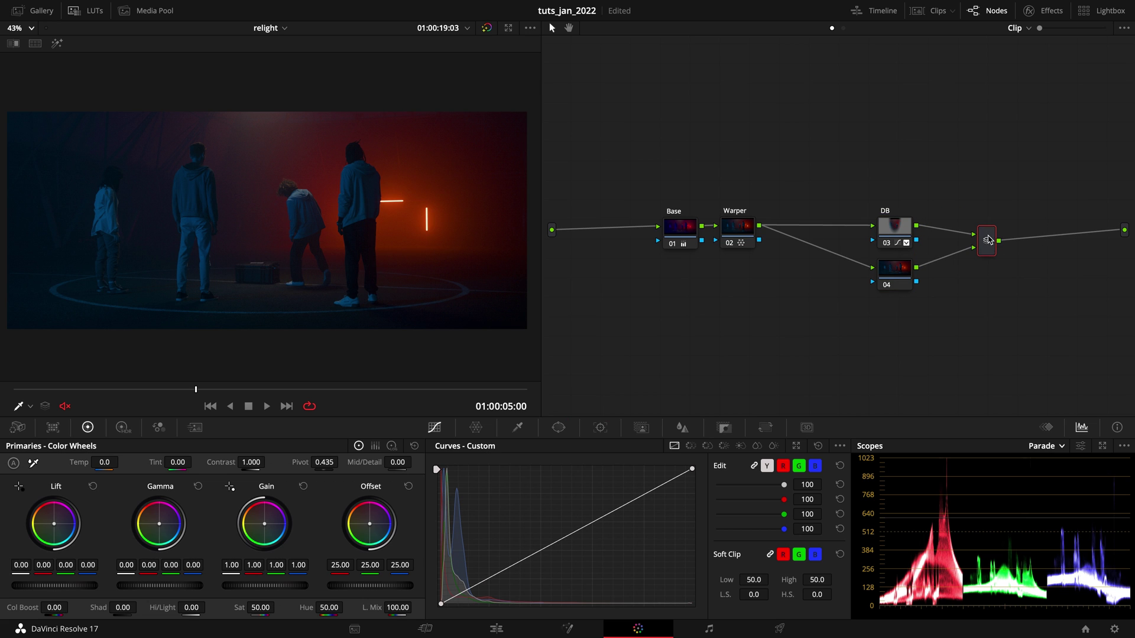
{"action": "left_click_drag", "start_coordinate": [916, 240], "coordinate": [872, 283]}
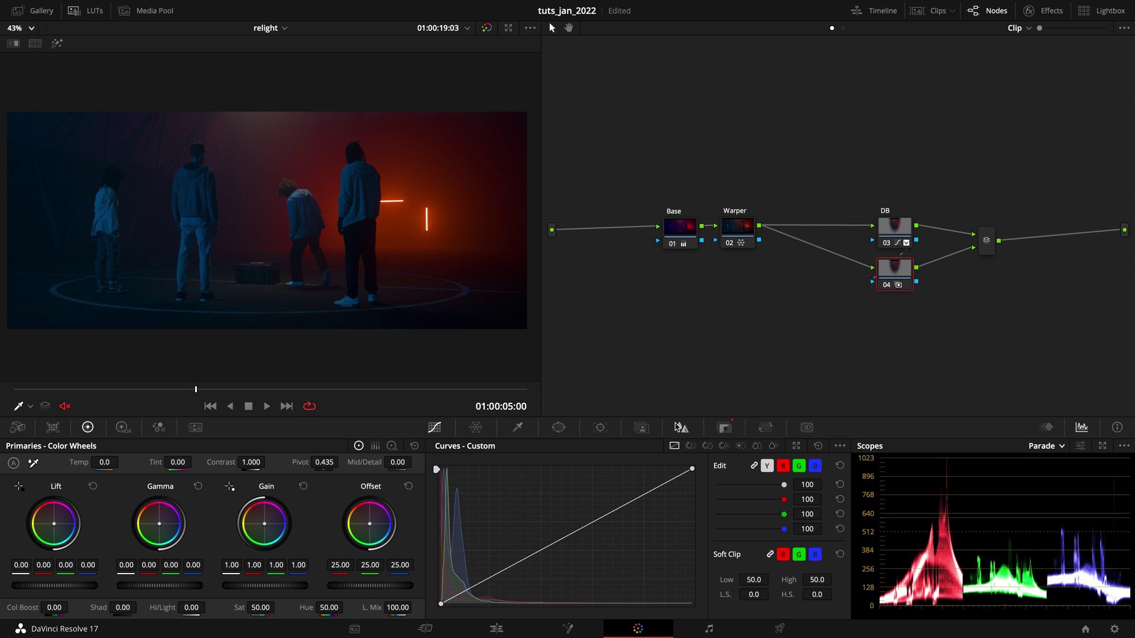
{"action": "left_click", "coordinate": [720, 431]}
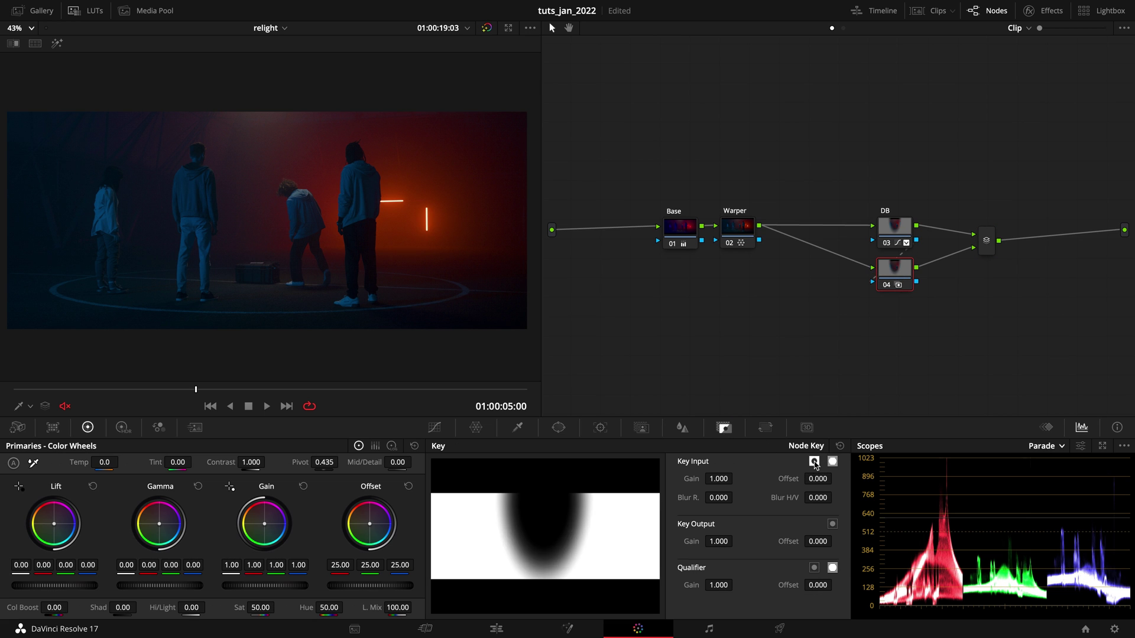
{"action": "left_click_drag", "start_coordinate": [893, 272], "coordinate": [892, 280]}
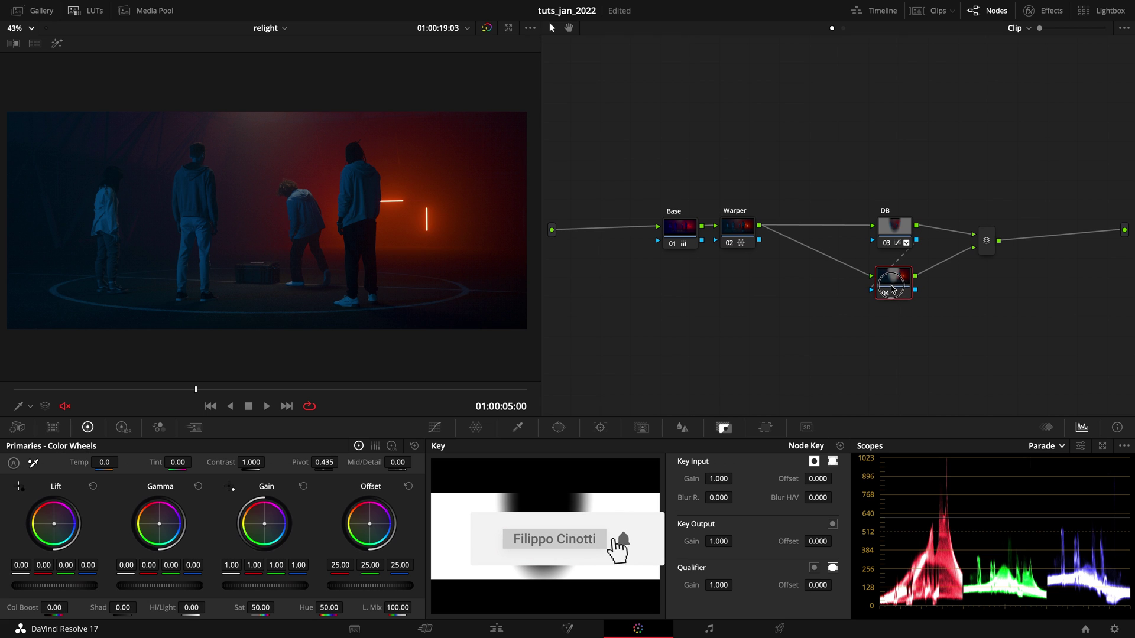
Step: Pull node 04's custom curve down to darken its area and reshape the shadows
{"action": "left_click", "coordinate": [434, 428]}
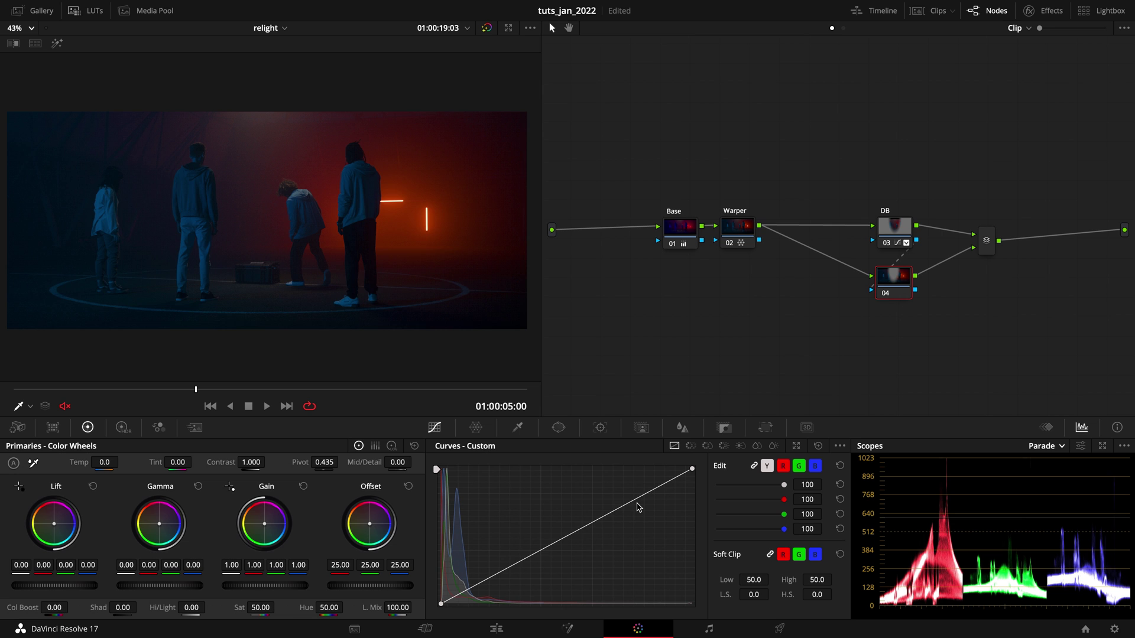
{"action": "left_click", "coordinate": [637, 502]}
{"action": "left_click_drag", "start_coordinate": [637, 502], "coordinate": [644, 520]}
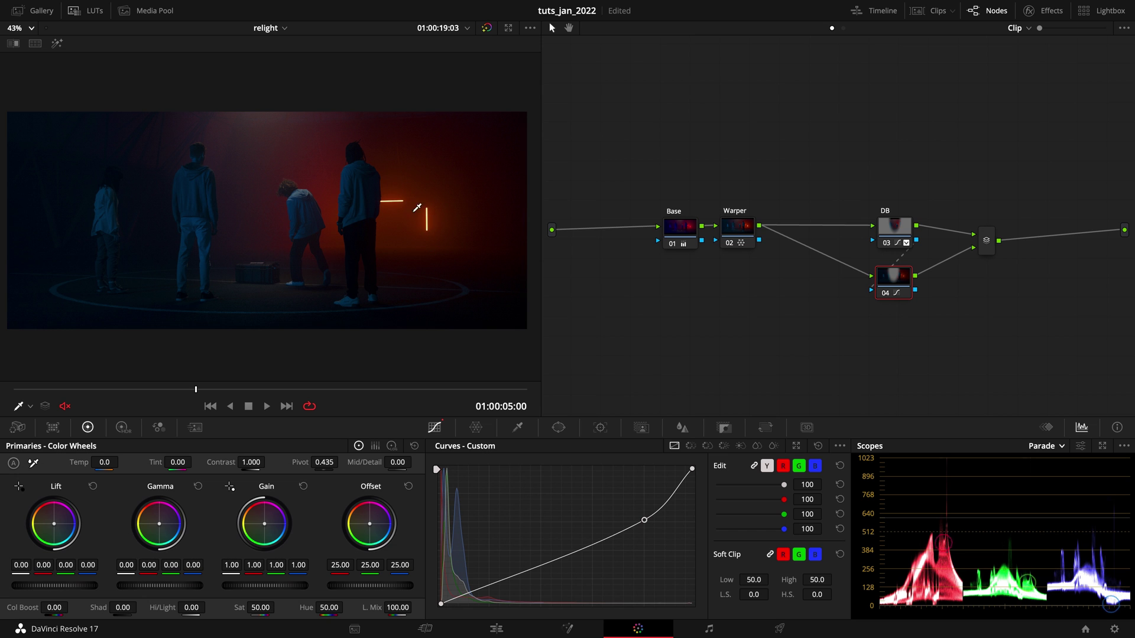
{"action": "mouse_move", "coordinate": [540, 566]}
{"action": "left_mouse_down"}
{"action": "mouse_move", "coordinate": [520, 559]}
{"action": "mouse_move", "coordinate": [480, 577]}
{"action": "mouse_move", "coordinate": [509, 552]}
{"action": "mouse_move", "coordinate": [488, 572]}
{"action": "mouse_move", "coordinate": [528, 549]}
{"action": "mouse_move", "coordinate": [455, 584]}
{"action": "mouse_move", "coordinate": [530, 556]}
{"action": "left_mouse_up"}
Step: Toggle DB and node 04 on and off to compare, then add layer node 05 to the mixer
{"action": "left_click", "coordinate": [888, 248]}
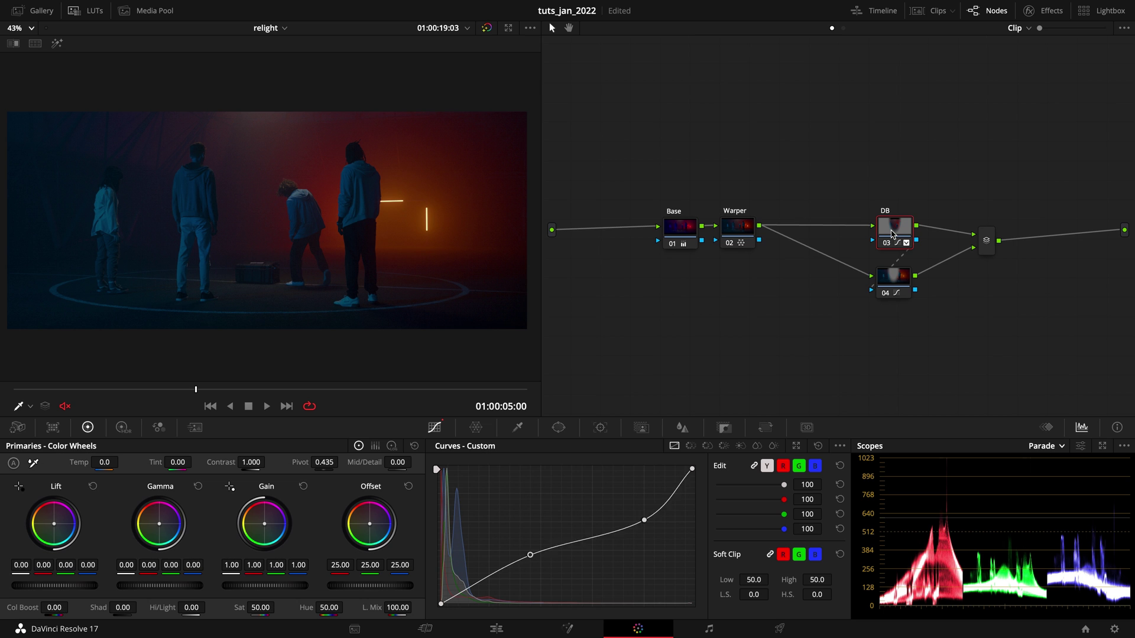
{"action": "key", "text": "ctrl+d"}
{"action": "key", "text": "ctrl+d"}
{"action": "key", "text": "ctrl+d"}
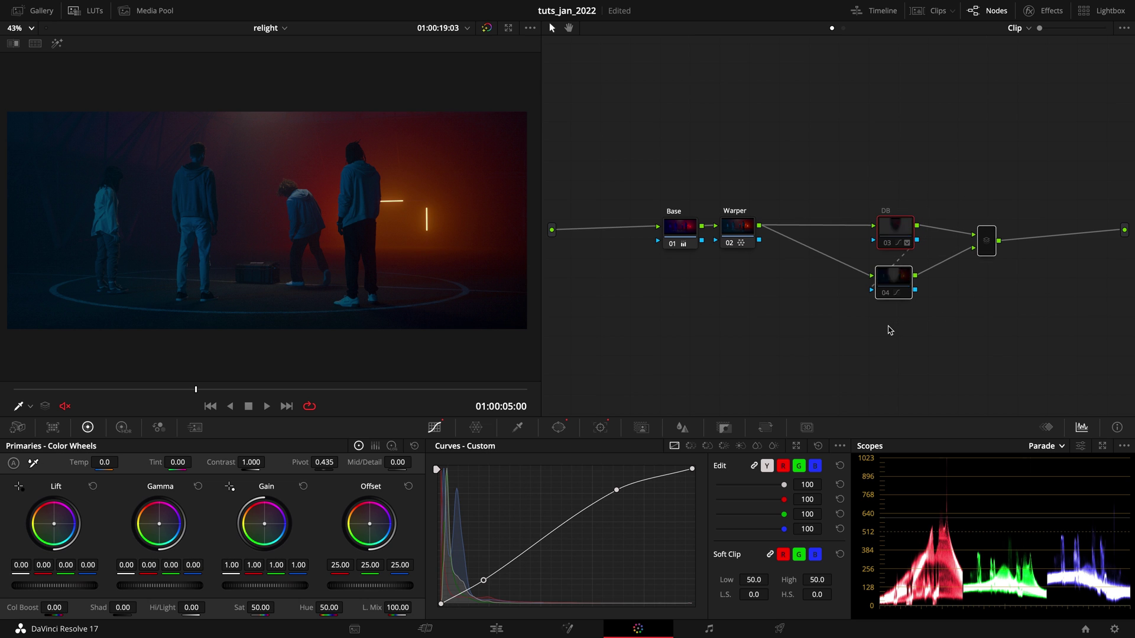
{"action": "key", "text": "ctrl+d"}
{"action": "key", "text": "ctrl+d"}
{"action": "key", "text": "ctrl+d"}
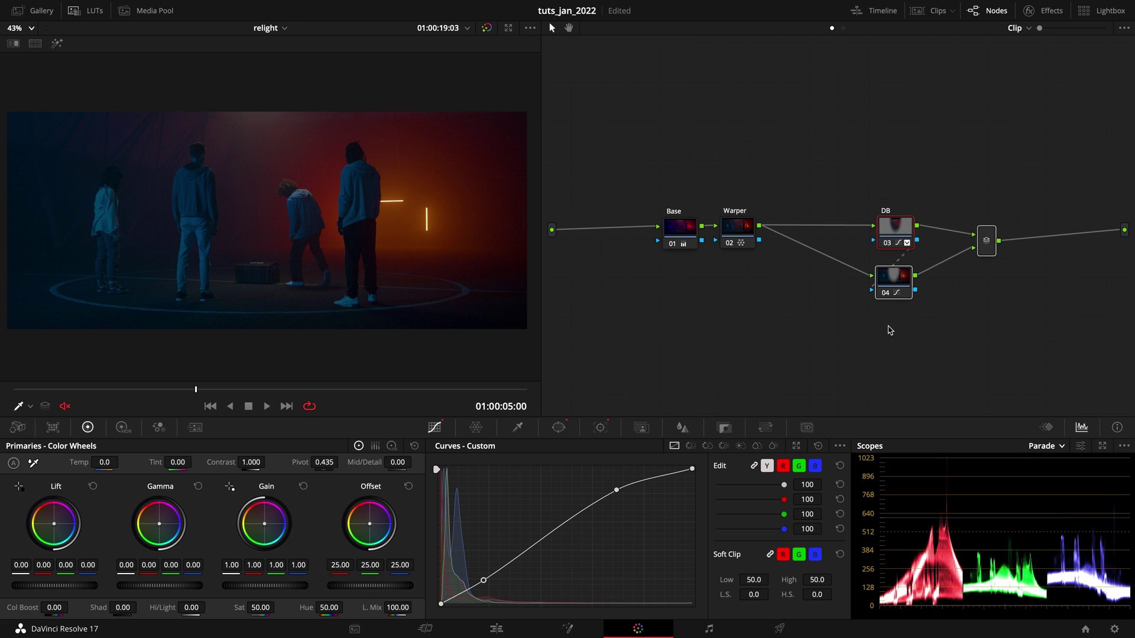
{"action": "key", "text": "ctrl+d"}
{"action": "key", "text": "ctrl+d"}
{"action": "left_click", "coordinate": [893, 279]}
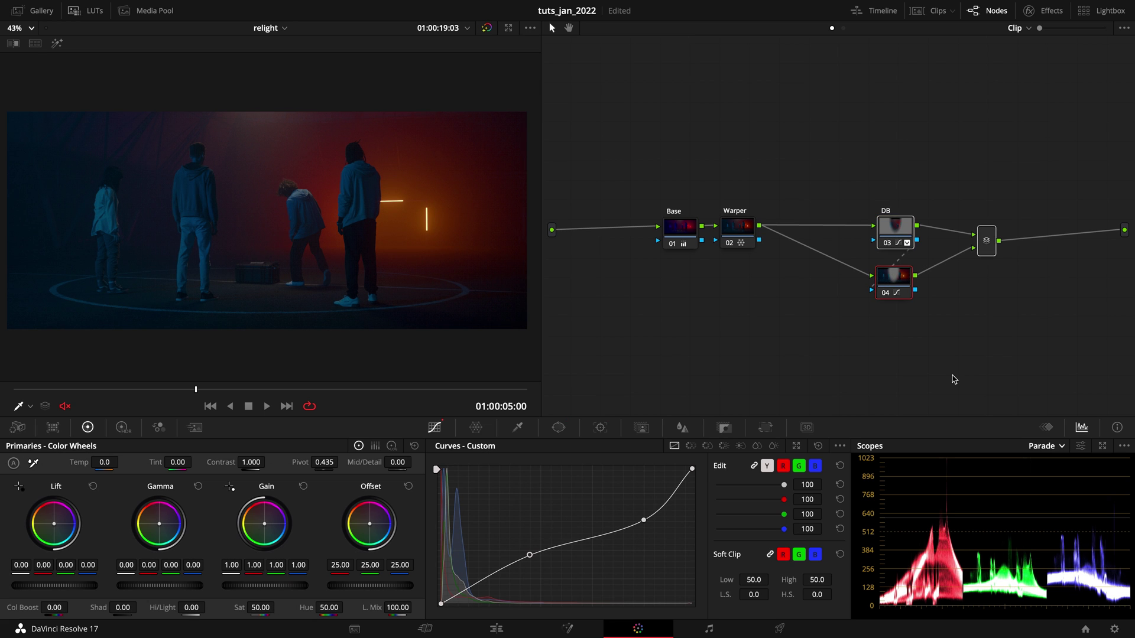
{"action": "key", "text": "alt+l"}
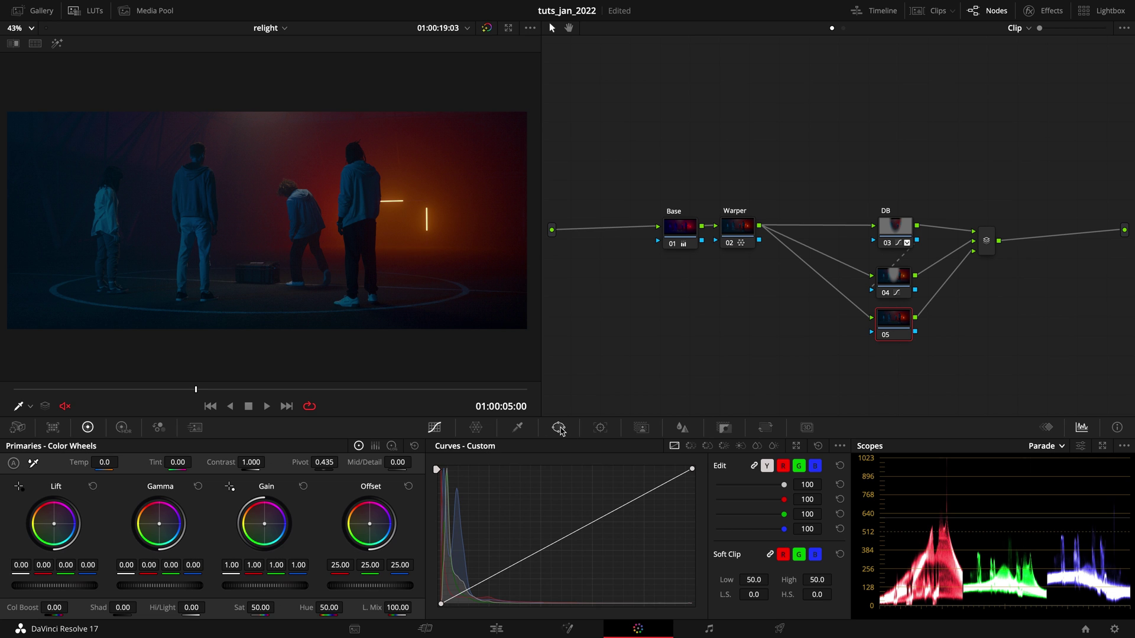
Step: Give node 05 a wide, soft oval circle window positioned higher in the frame
{"action": "left_click", "coordinate": [559, 429]}
{"action": "left_click", "coordinate": [452, 524]}
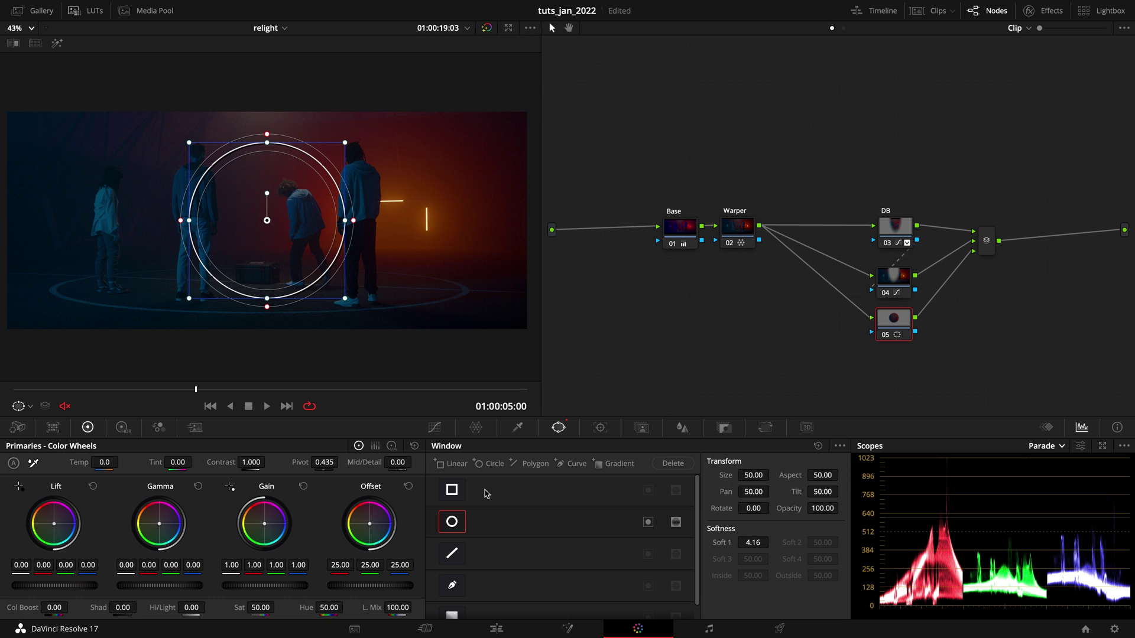
{"action": "left_click_drag", "start_coordinate": [354, 221], "coordinate": [487, 220]}
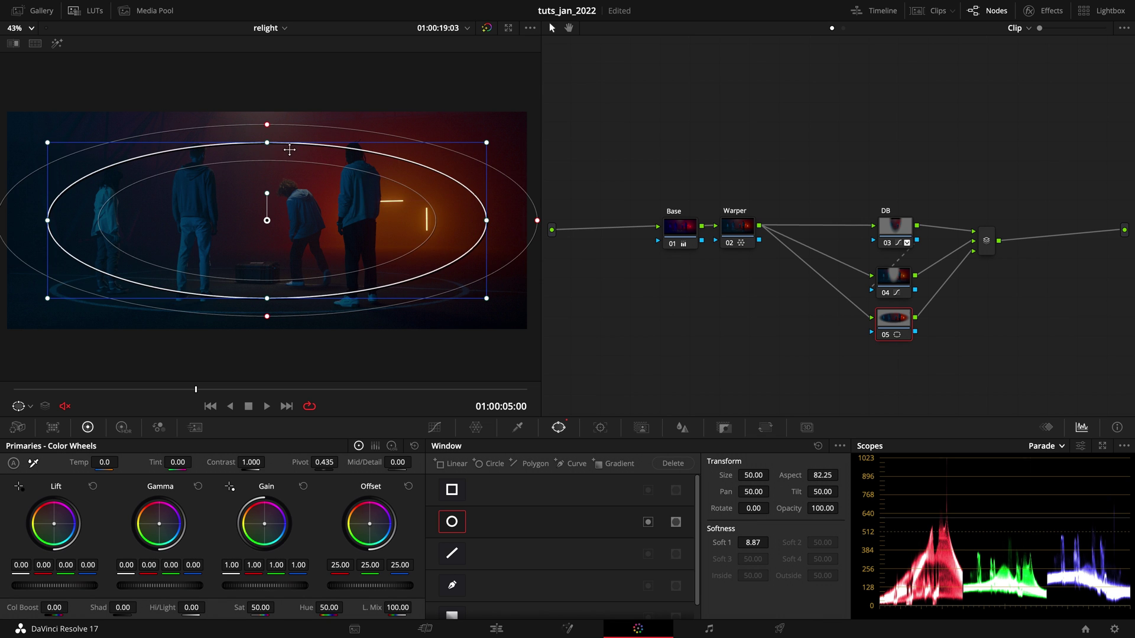
{"action": "left_click_drag", "start_coordinate": [267, 142], "coordinate": [267, 72]}
{"action": "left_click_drag", "start_coordinate": [267, 220], "coordinate": [269, 161]}
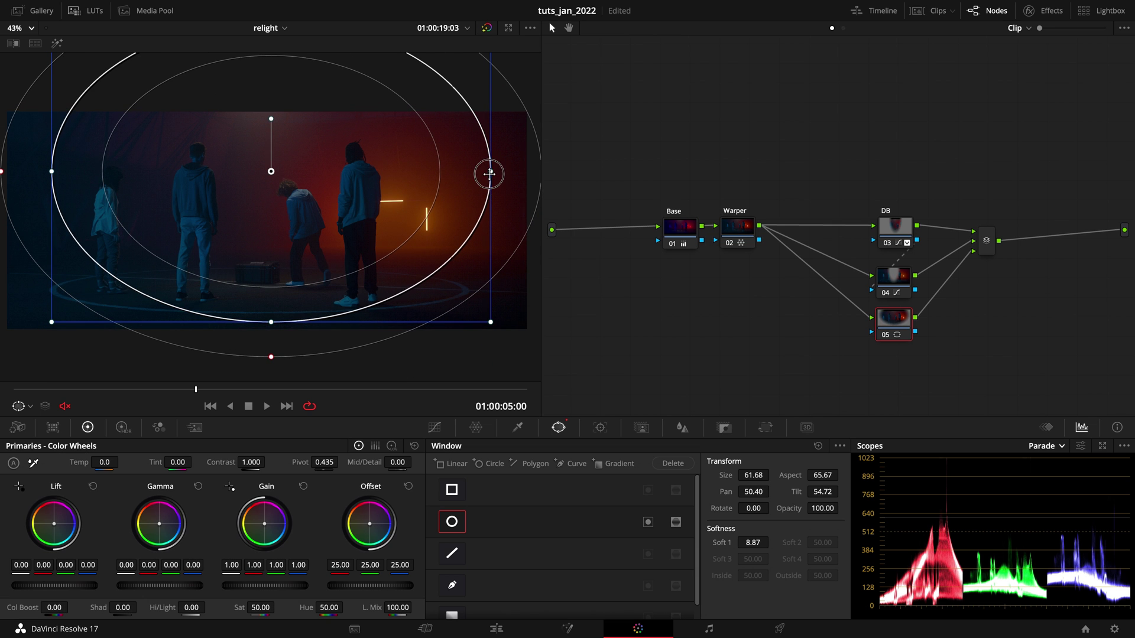
{"action": "left_click_drag", "start_coordinate": [489, 172], "coordinate": [487, 172]}
{"action": "left_click_drag", "start_coordinate": [385, 213], "coordinate": [384, 191]}
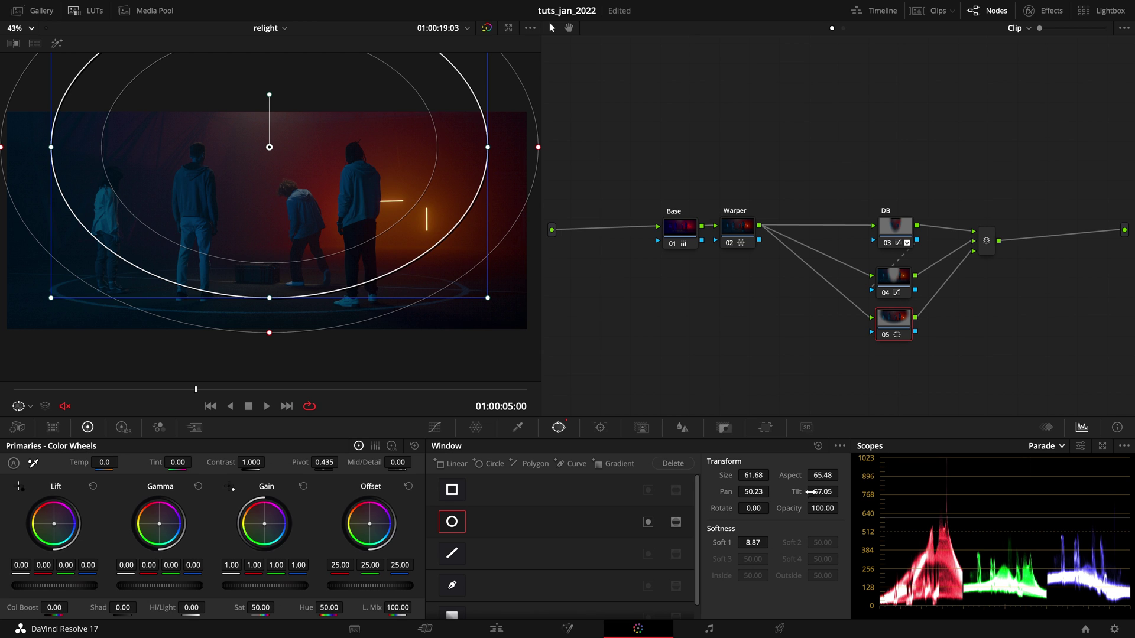
Step: Invert node 05's oval and lower Gain to 0.84 to darken the frame edges
{"action": "left_click", "coordinate": [648, 522]}
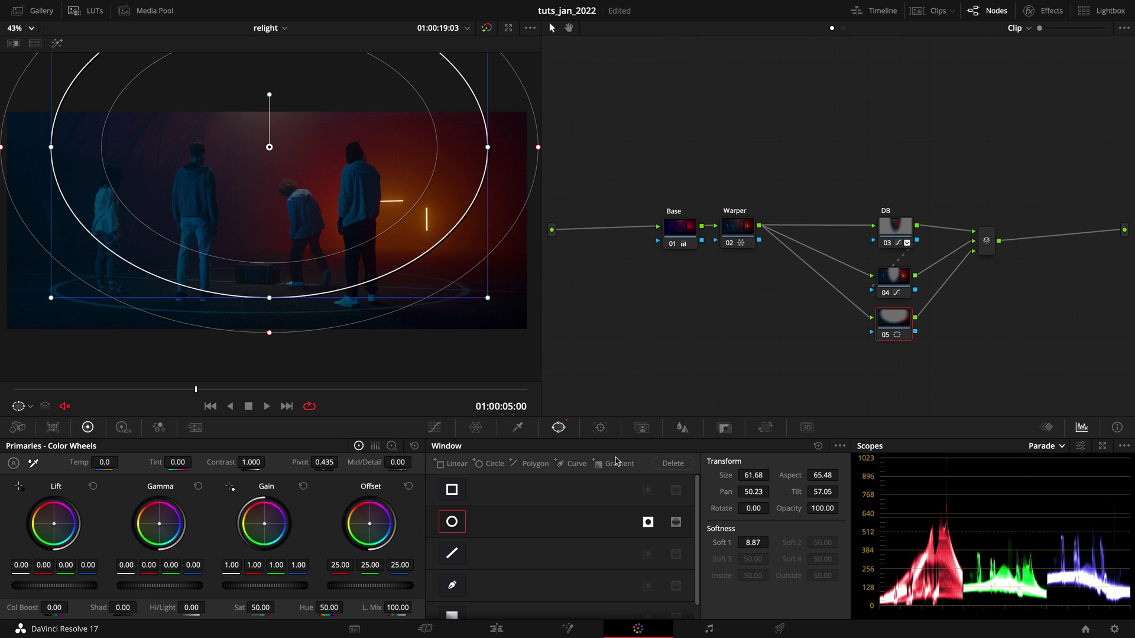
{"action": "left_click_drag", "start_coordinate": [291, 587], "coordinate": [158, 593]}
{"action": "left_click", "coordinate": [898, 327]}
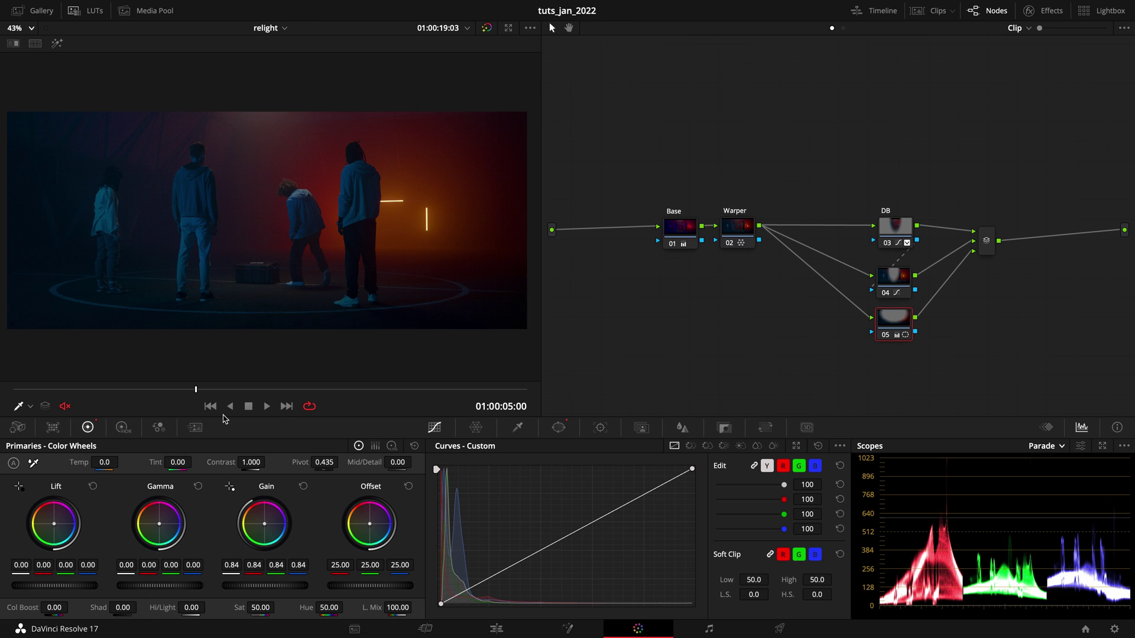
Step: Add layer node 06 below node 05 and feed it node 03's key output
{"action": "left_click", "coordinate": [905, 323]}
{"action": "key", "text": "alt+l"}
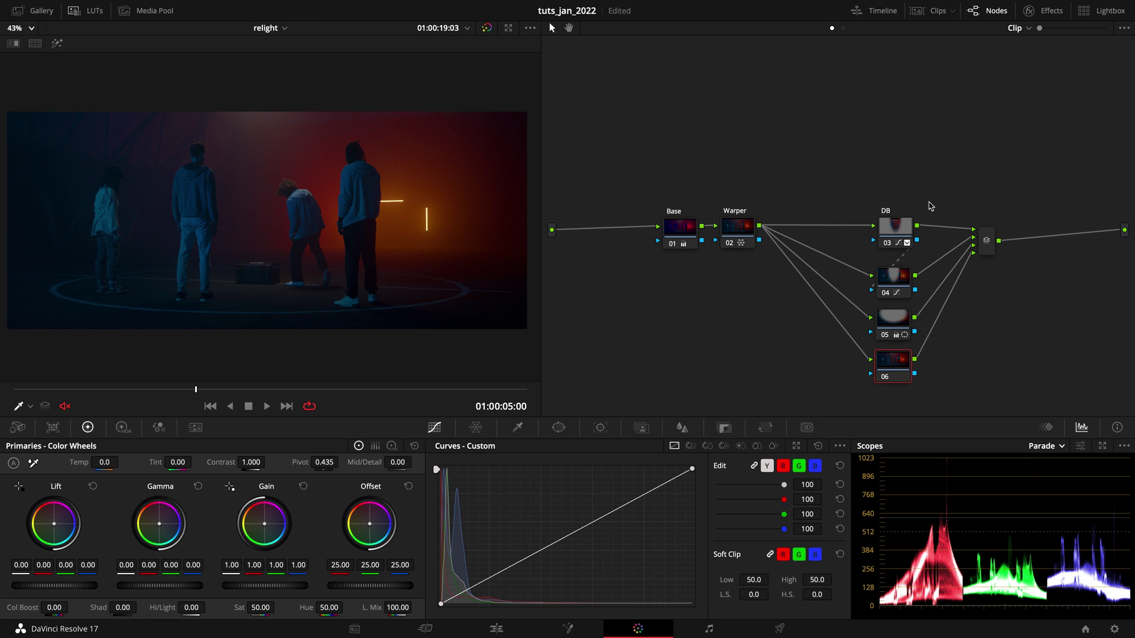
{"action": "left_click_drag", "start_coordinate": [917, 243], "coordinate": [896, 380]}
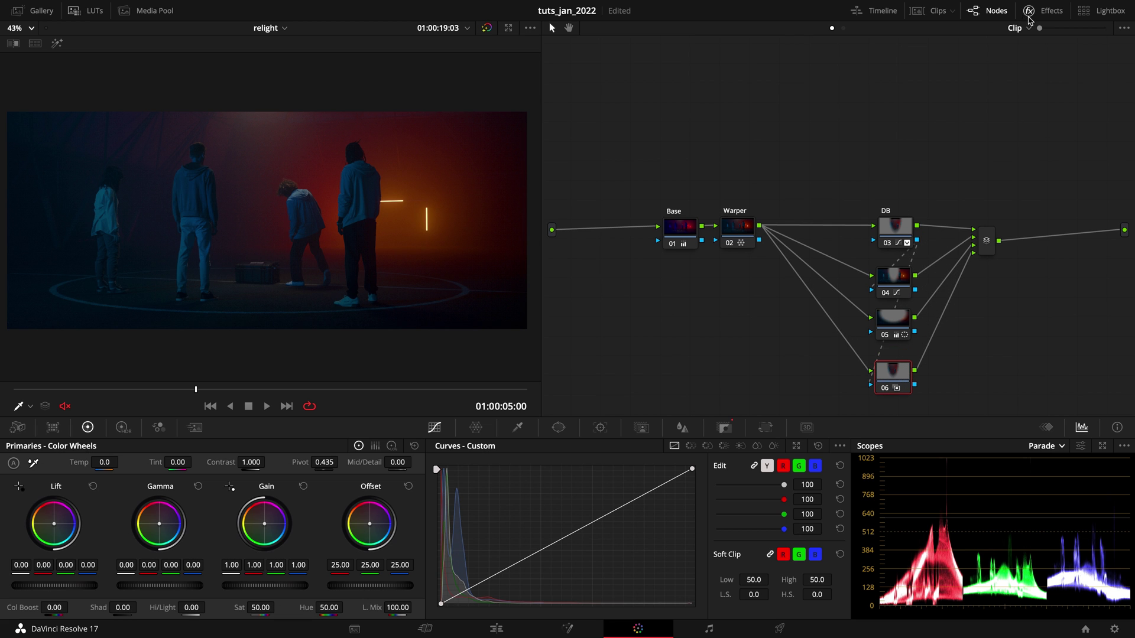
Step: Apply the Glow effect from the Effects library to node 06 and lower its Shine Threshold
{"action": "left_click", "coordinate": [1032, 11]}
{"action": "scroll", "coordinate": [977, 168], "scroll_direction": "up", "scroll_amount": 10}
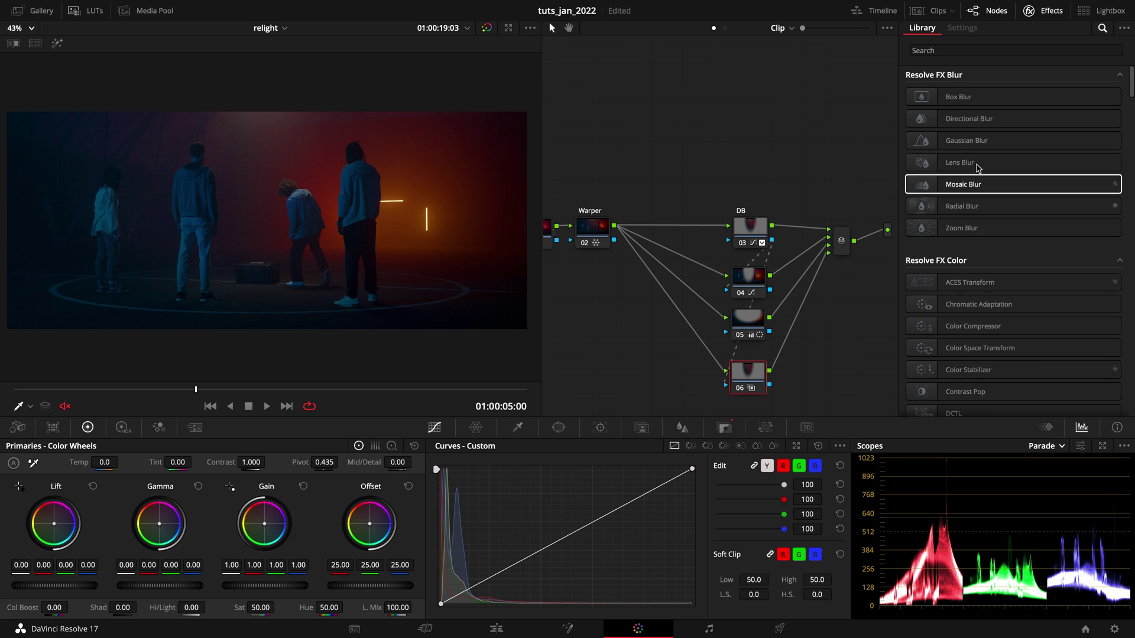
{"action": "left_click", "coordinate": [1101, 29]}
{"action": "left_click", "coordinate": [1101, 28]}
{"action": "type", "text": "glow"}
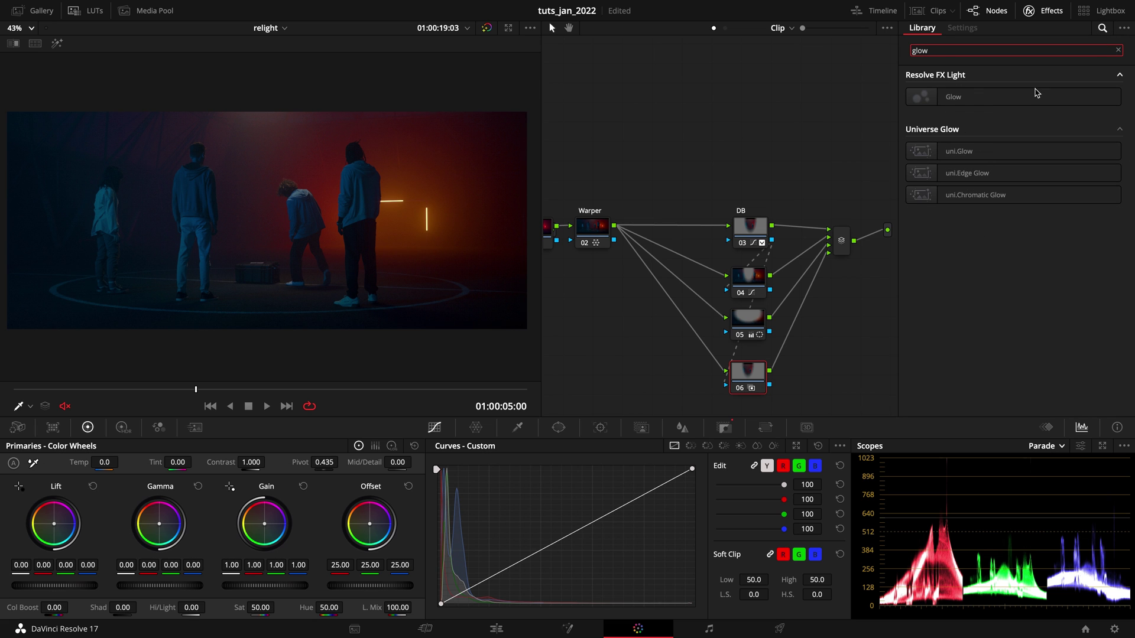
{"action": "left_click_drag", "start_coordinate": [1036, 92], "coordinate": [746, 377]}
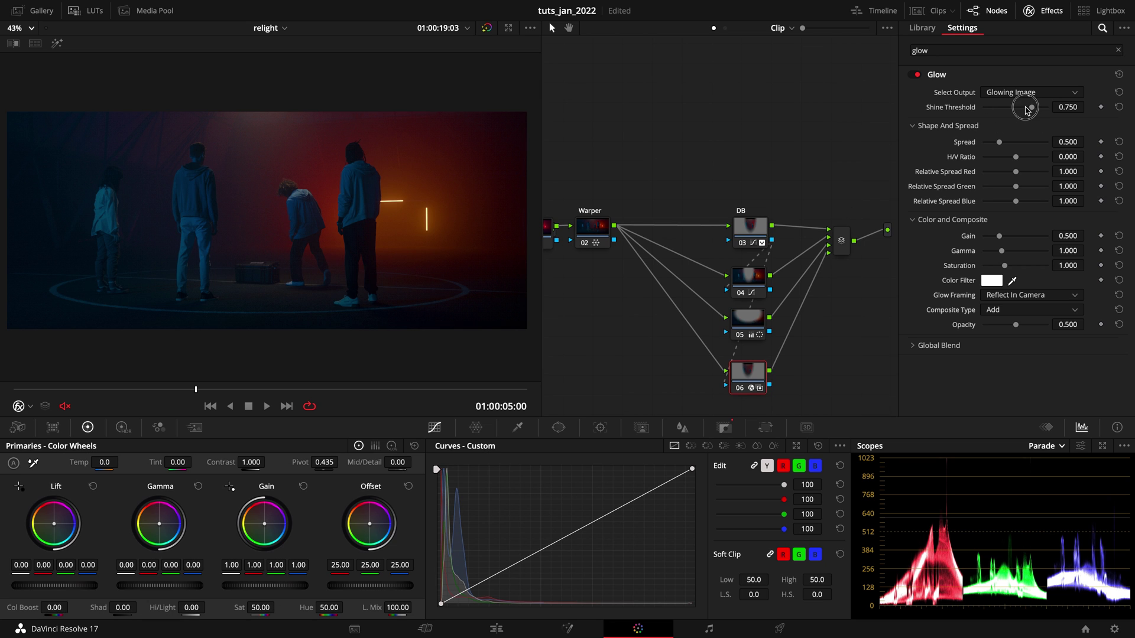
{"action": "left_click_drag", "start_coordinate": [1030, 107], "coordinate": [993, 148]}
{"action": "left_click", "coordinate": [1047, 10]}
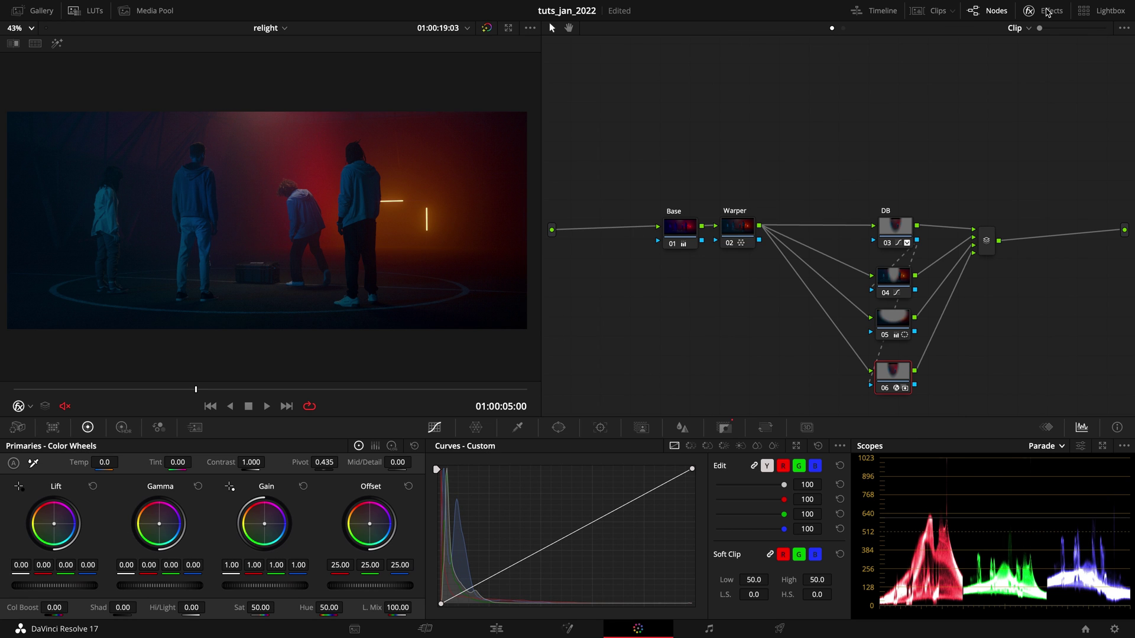
{"action": "left_click_drag", "start_coordinate": [216, 390], "coordinate": [352, 390]}
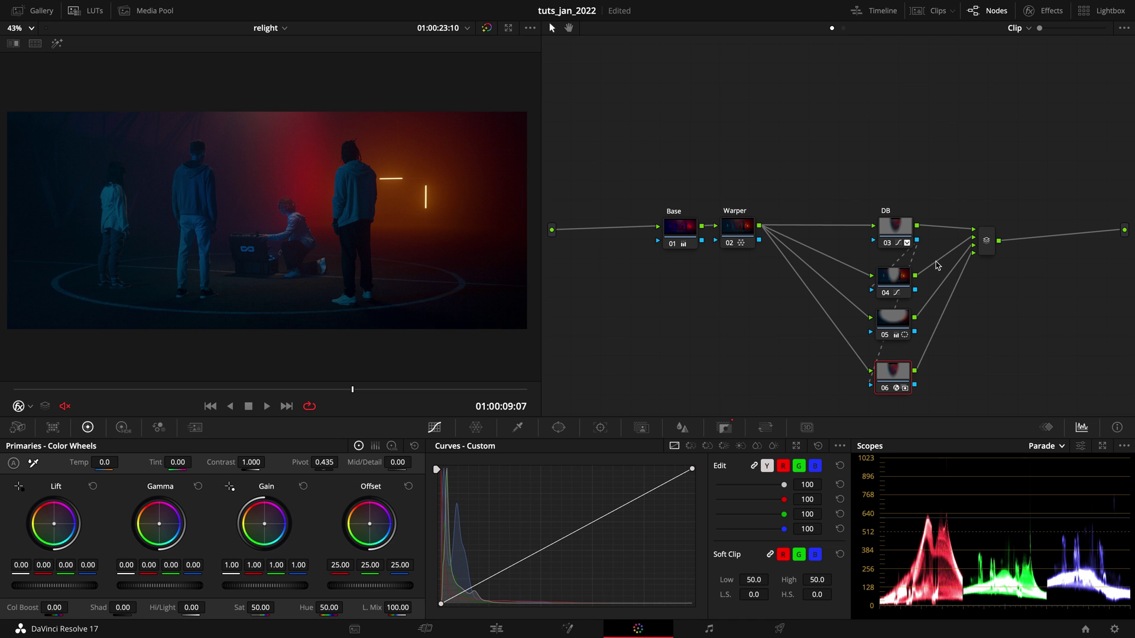
{"action": "left_click", "coordinate": [903, 232]}
{"action": "left_click_drag", "start_coordinate": [998, 182], "coordinate": [886, 407]}
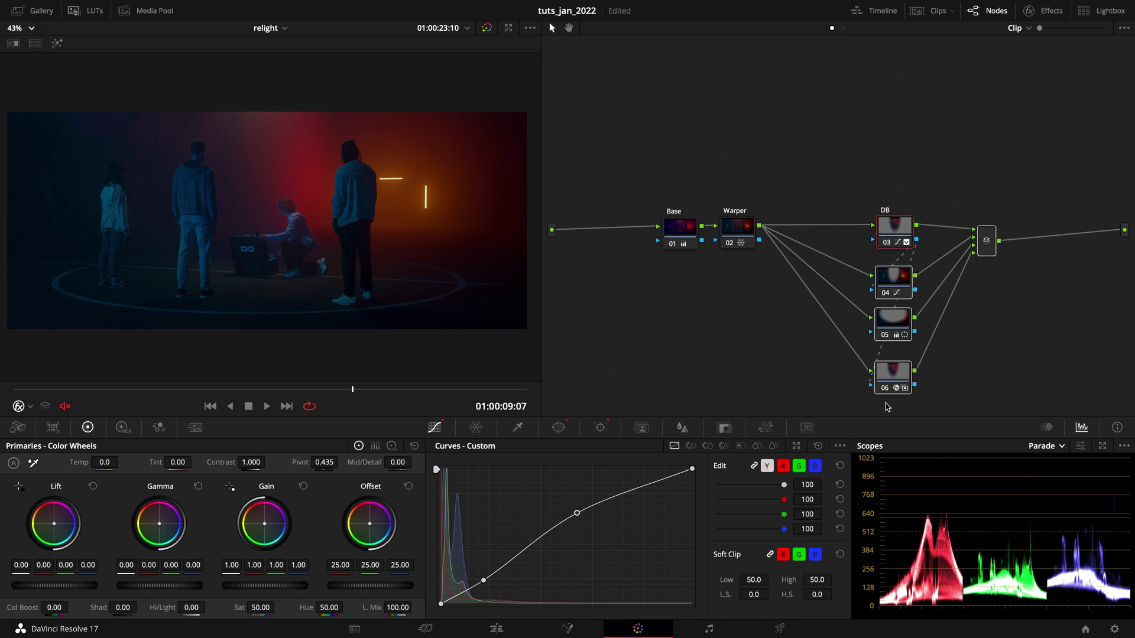
{"action": "key", "text": "ctrl+d"}
{"action": "key", "text": "ctrl+d"}
{"action": "key", "text": "ctrl+d"}
{"action": "key", "text": "ctrl+d"}
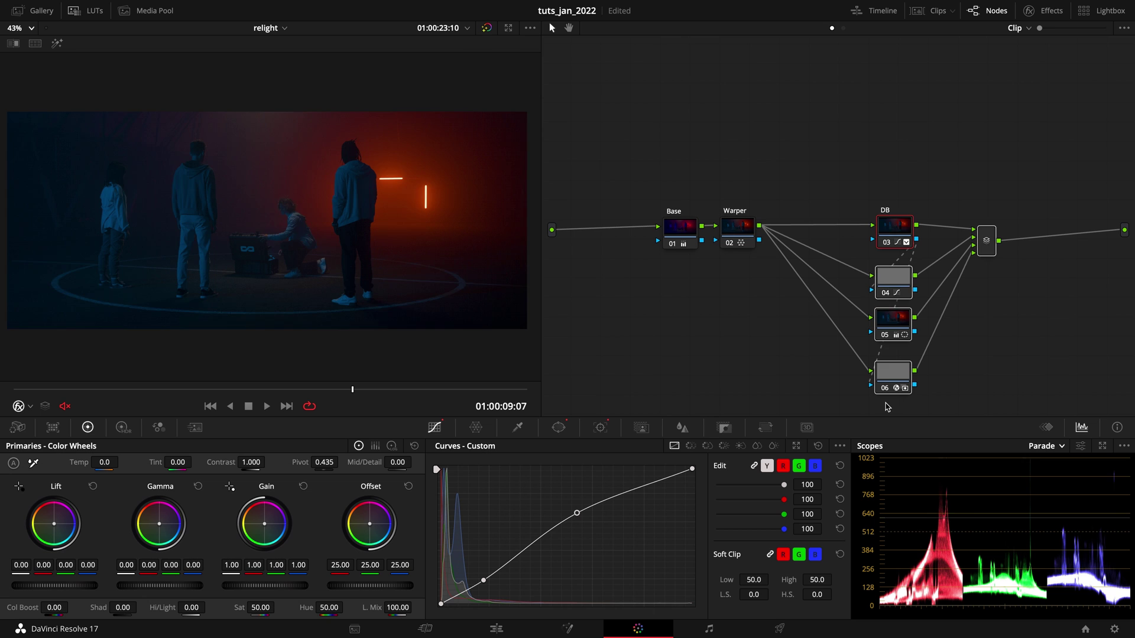
{"action": "key", "text": "ctrl+d"}
{"action": "key", "text": "ctrl+d"}
{"action": "key", "text": "ctrl+d"}
{"action": "key", "text": "ctrl+d"}
{"action": "key", "text": "ctrl+d"}
{"action": "key", "text": "ctrl+d"}
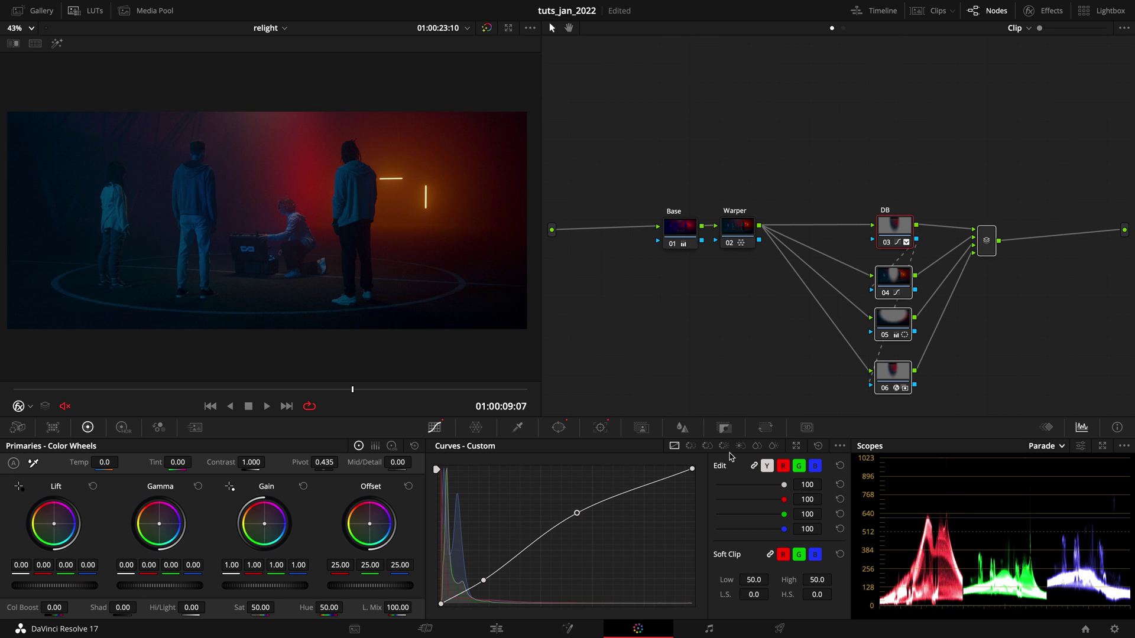
{"action": "left_click_drag", "start_coordinate": [283, 391], "coordinate": [114, 399]}
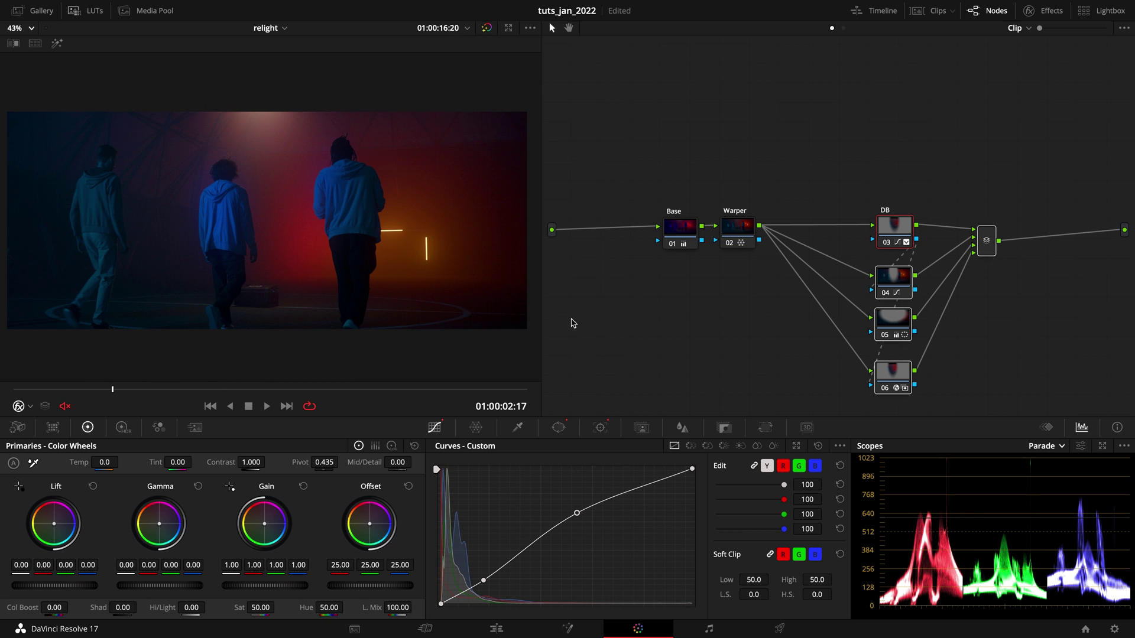
{"action": "key", "text": "ctrl+d"}
{"action": "key", "text": "ctrl+d"}
{"action": "key", "text": "ctrl+d"}
{"action": "key", "text": "ctrl+d"}
{"action": "key", "text": "ctrl+d"}
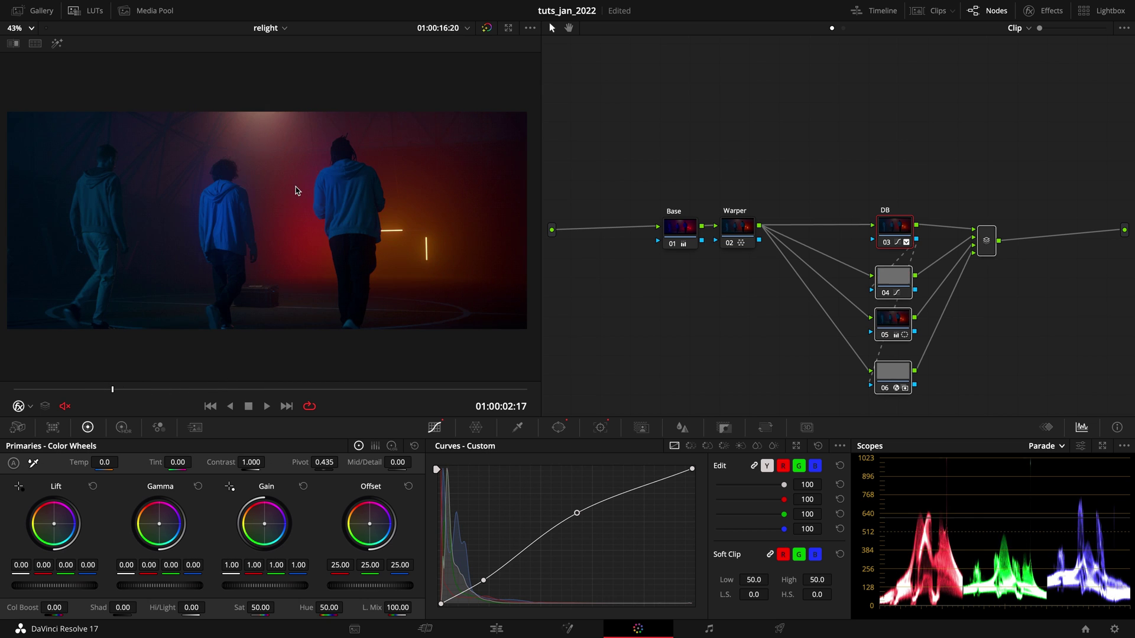
{"action": "key", "text": "ctrl+d"}
{"action": "key", "text": "space"}
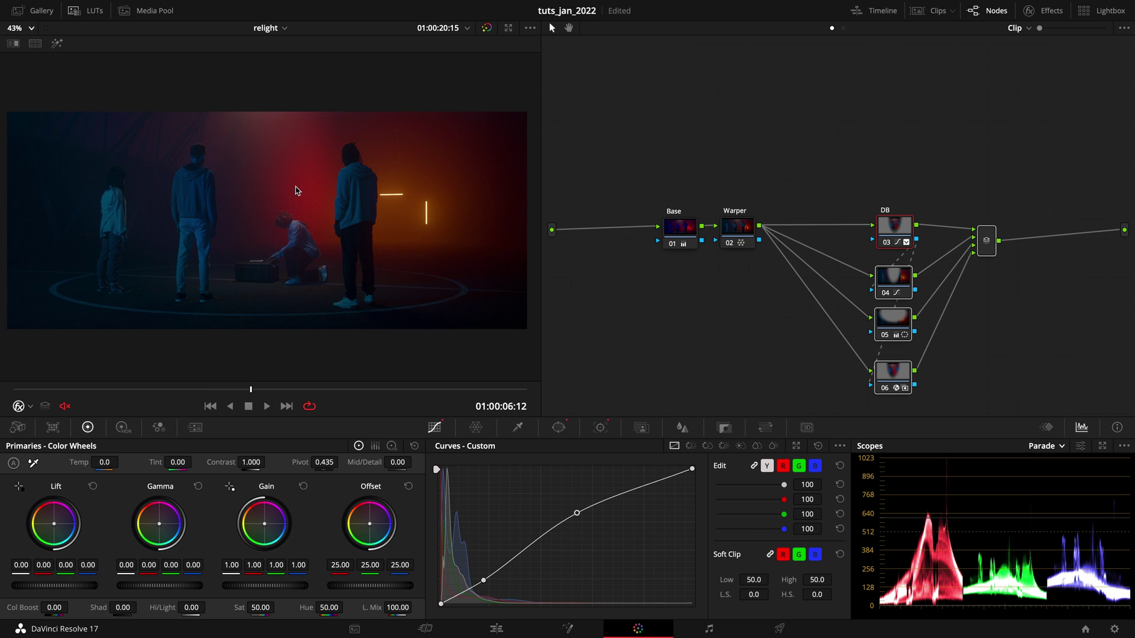
Step: Tidy the node graph with Cleanup Node Graph
{"action": "right_click", "coordinate": [773, 315]}
{"action": "left_click", "coordinate": [856, 483]}
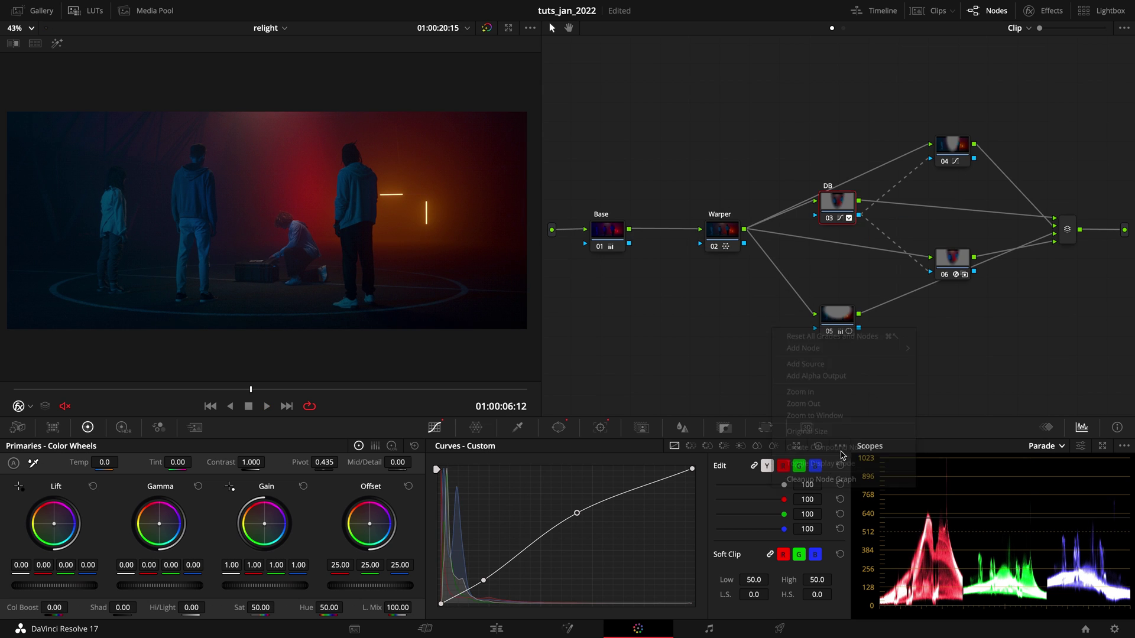
{"action": "left_click_drag", "start_coordinate": [716, 243], "coordinate": [691, 242]}
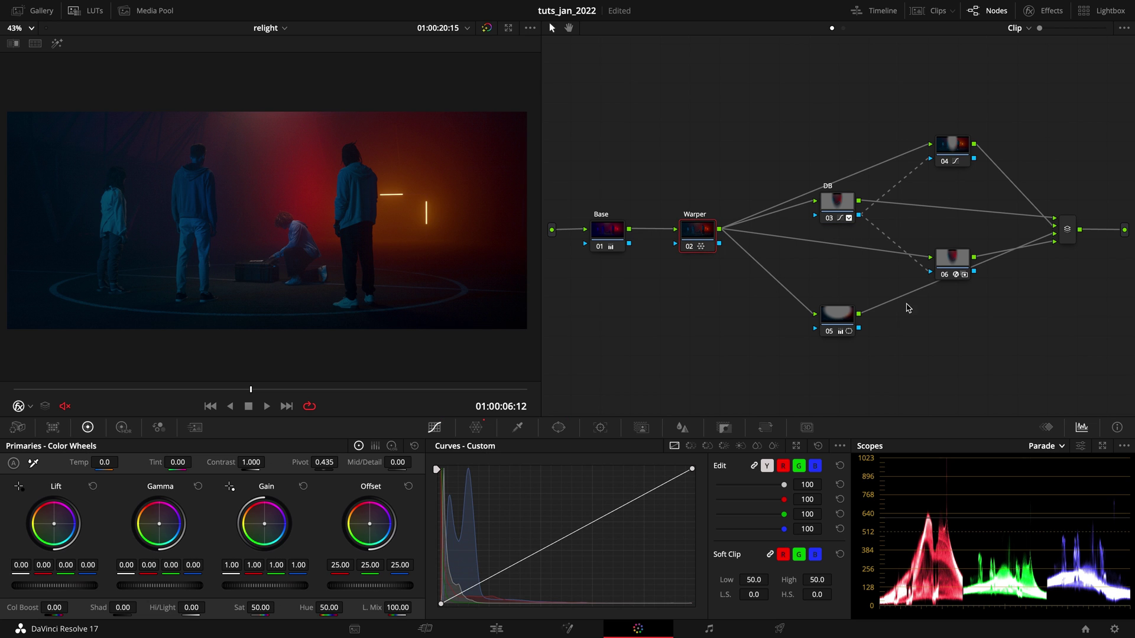
Step: Collapse nodes 03–06 into one compound node and move it level with Warper
{"action": "left_click", "coordinate": [960, 149]}
{"action": "left_click_drag", "start_coordinate": [1091, 116], "coordinate": [830, 405]}
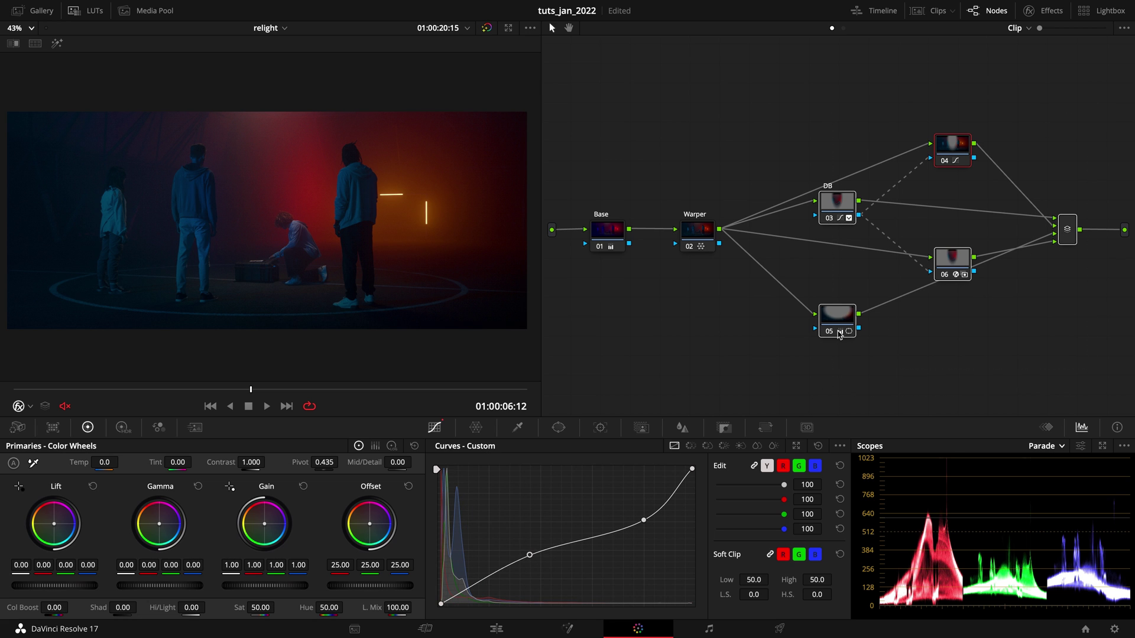
{"action": "right_click", "coordinate": [838, 334]}
{"action": "left_click", "coordinate": [901, 529]}
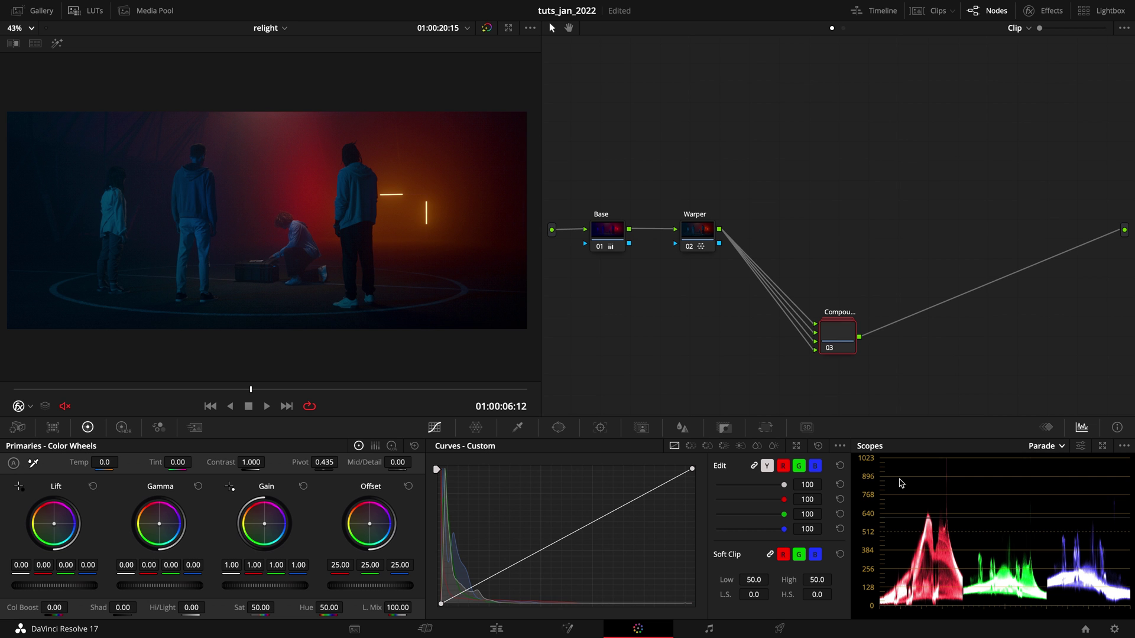
{"action": "left_click_drag", "start_coordinate": [842, 340], "coordinate": [859, 260]}
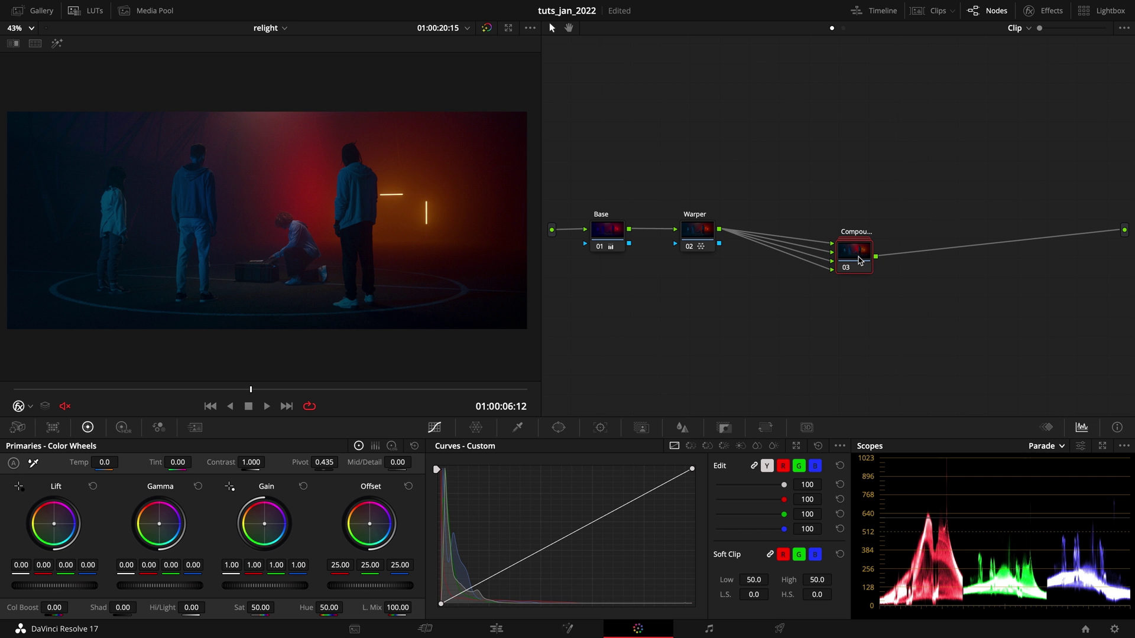